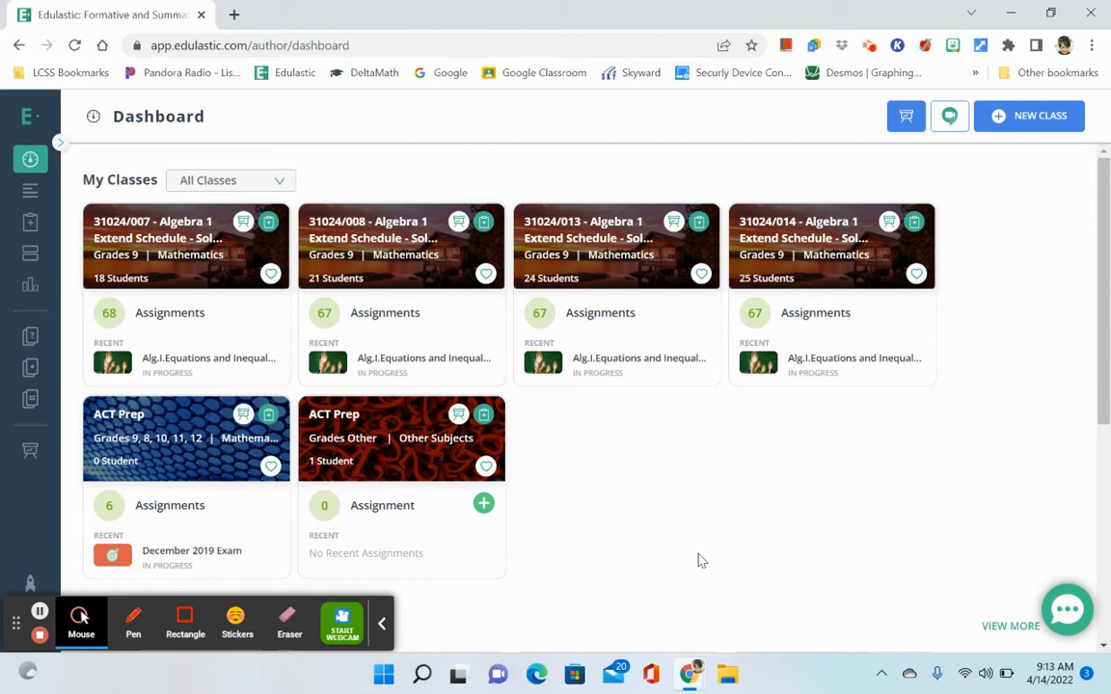
- Open the Test library and examine its sort options, listed tests and unit folders
mouse_move(42, 232)
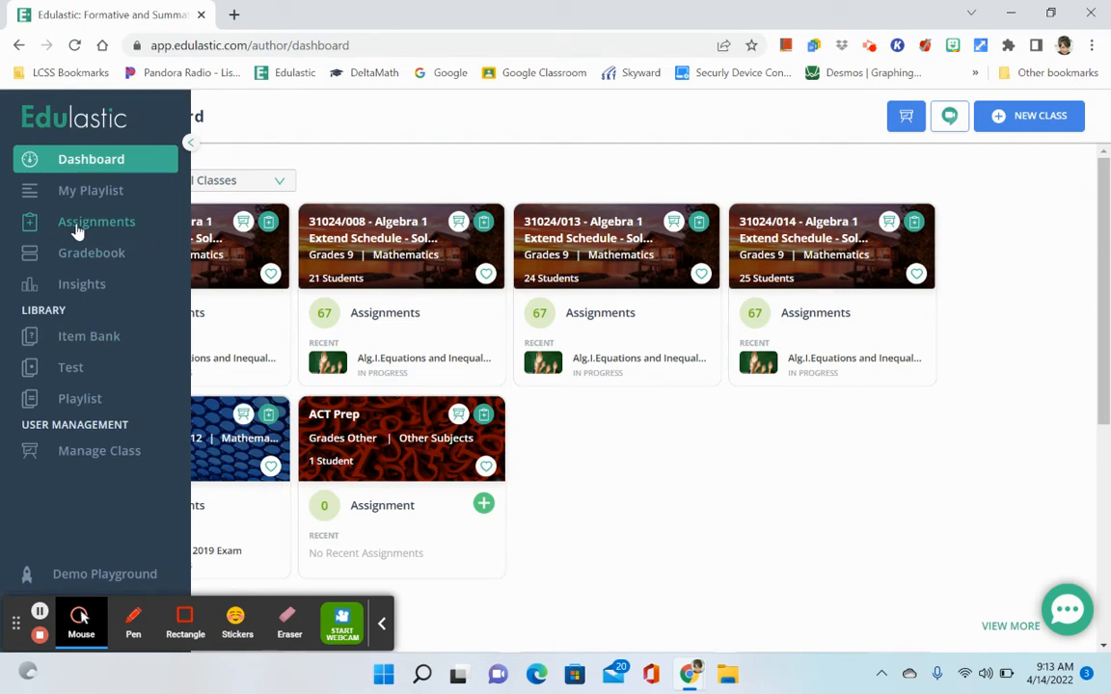
click(75, 367)
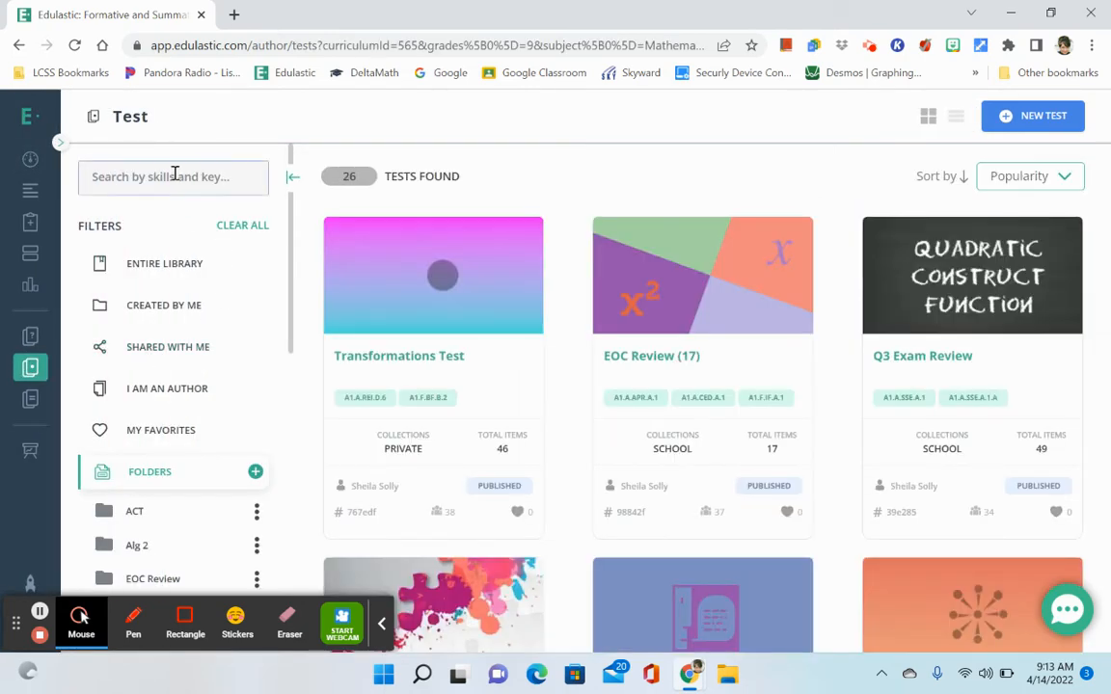
scroll(477, 367, down, 2)
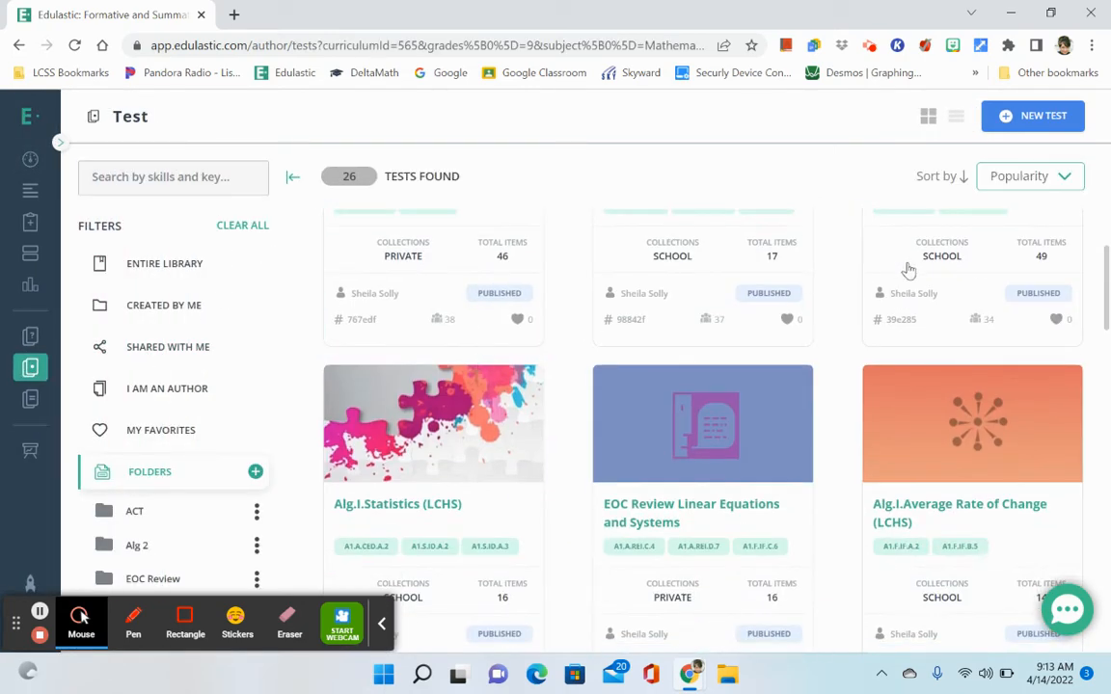
click(1013, 183)
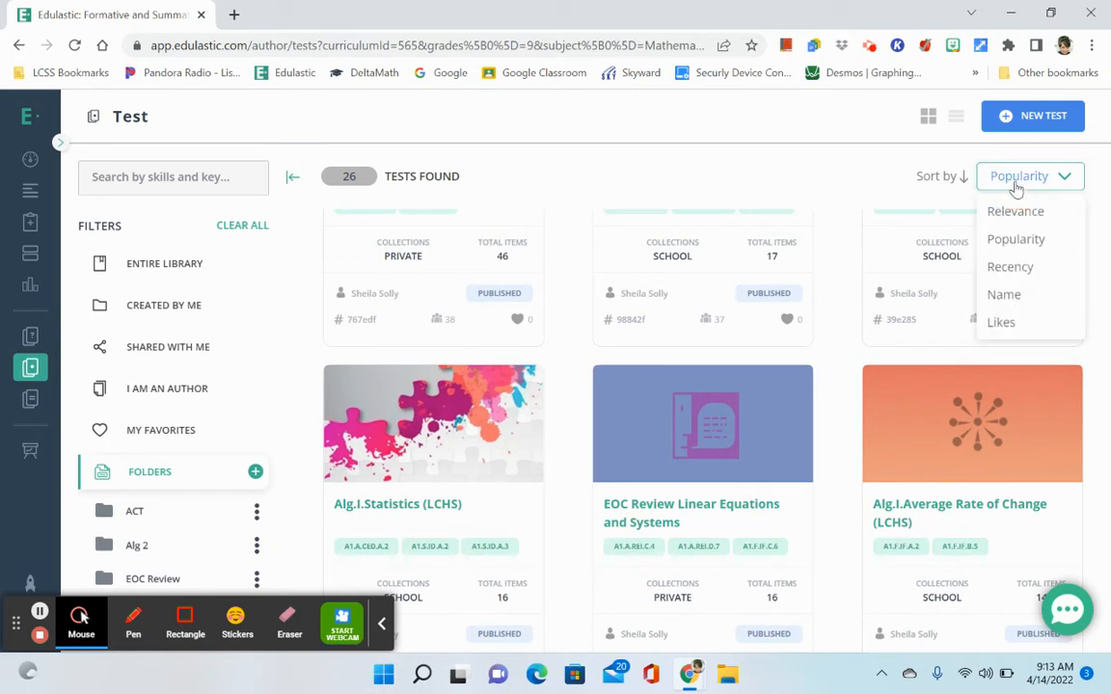
click(849, 183)
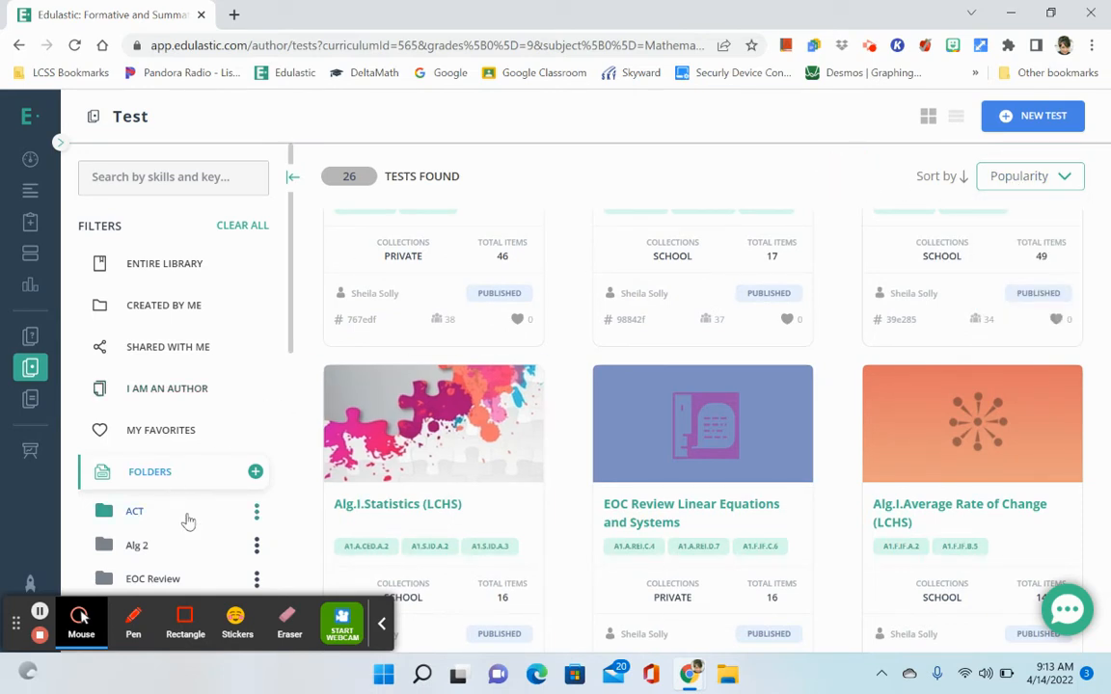
scroll(188, 521, down, 5)
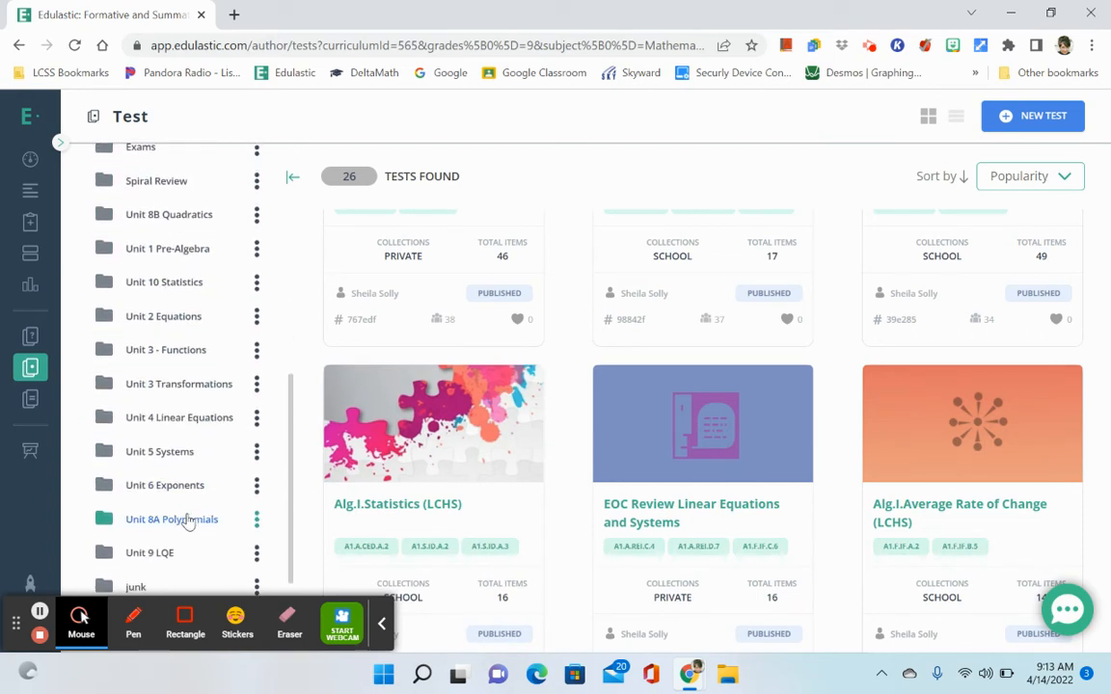
scroll(188, 521, down, 1)
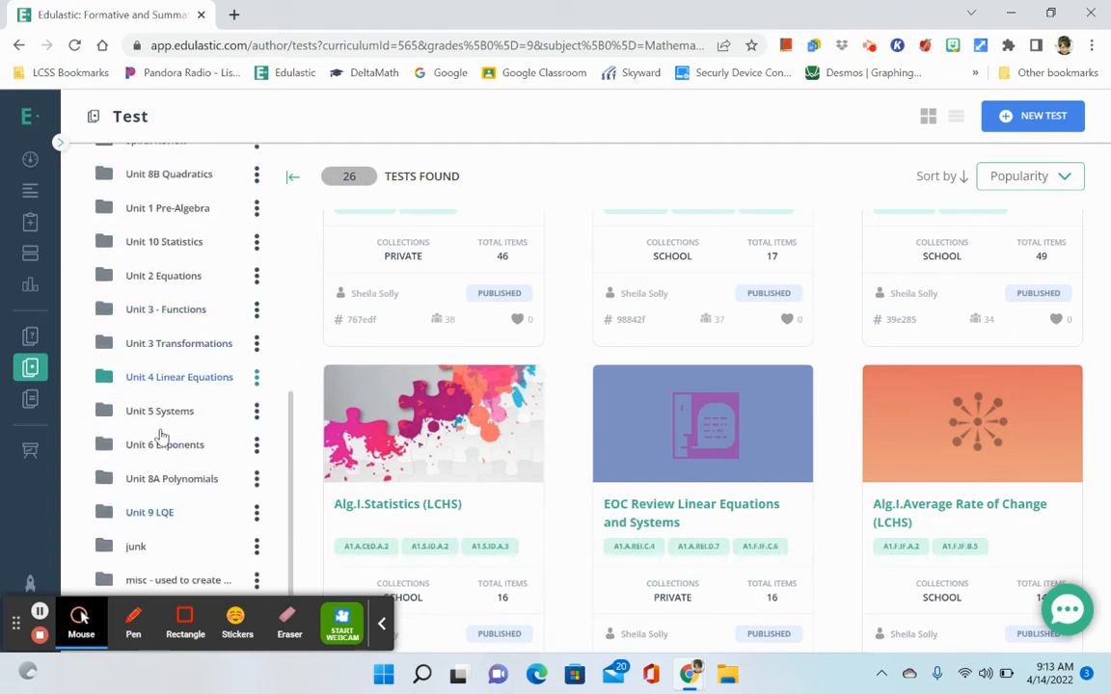
scroll(214, 392, up, 7)
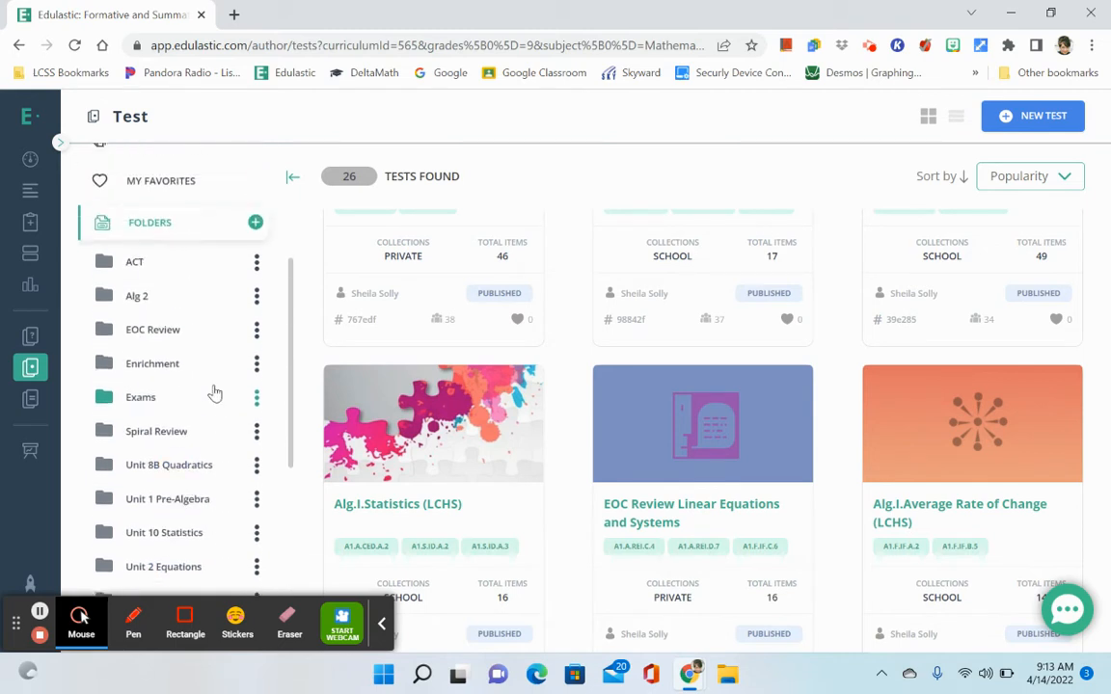
scroll(215, 392, up, 5)
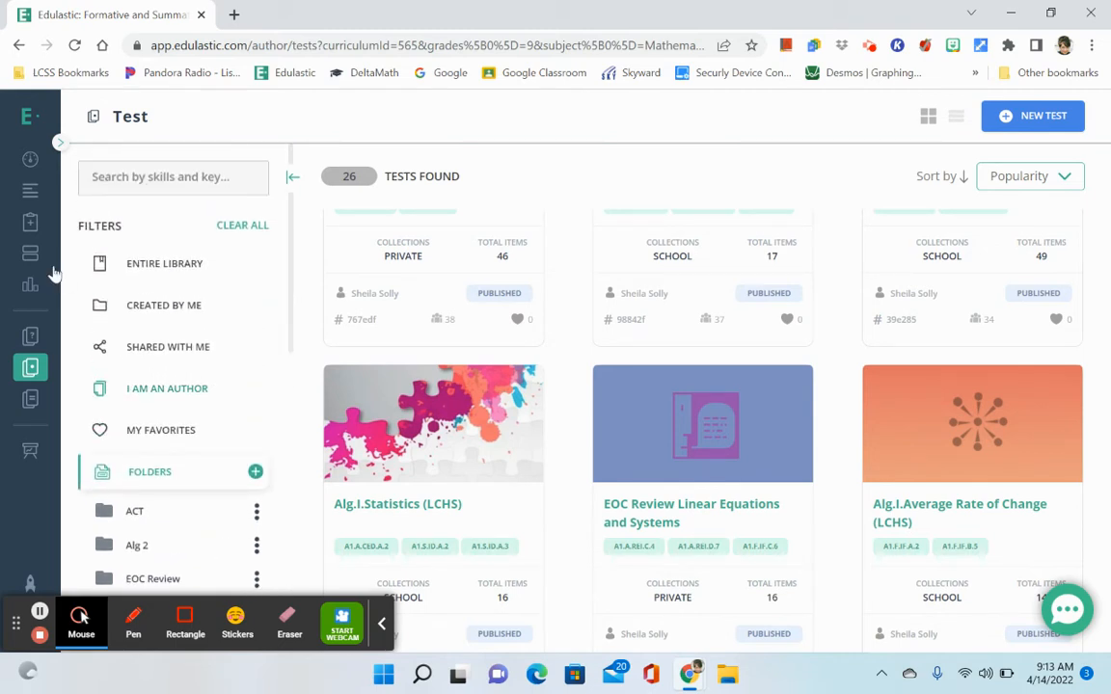
- Open My Playlist and review the assignments inside the Graphing Quadratics module of Unit 8 Quadratics
mouse_move(68, 191)
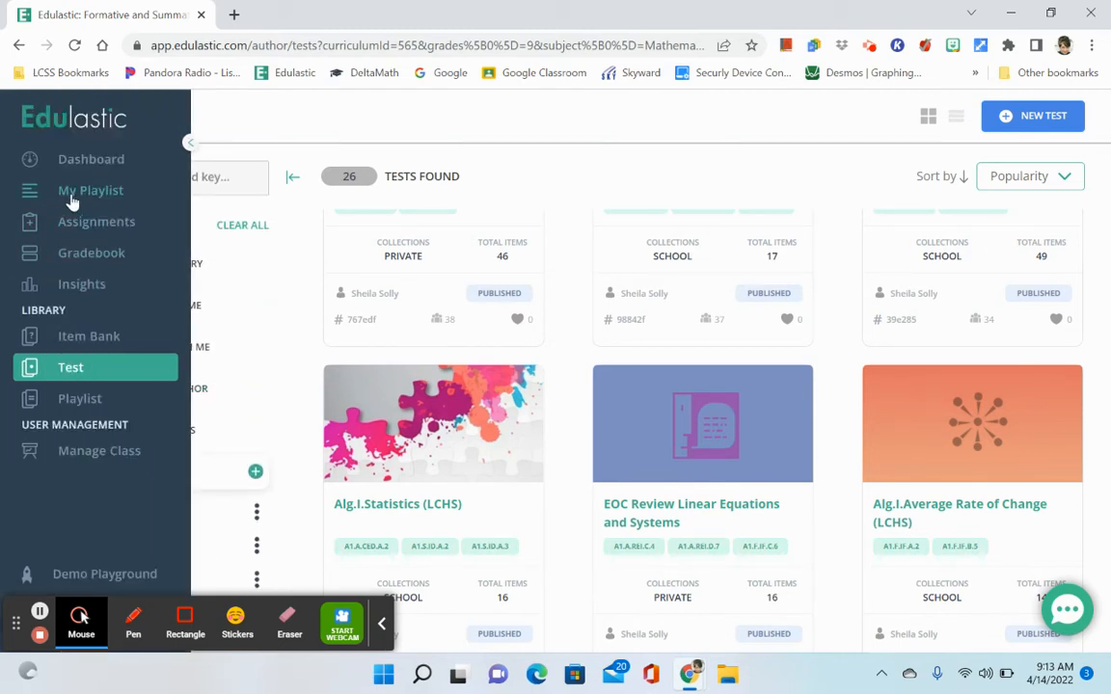
click(70, 195)
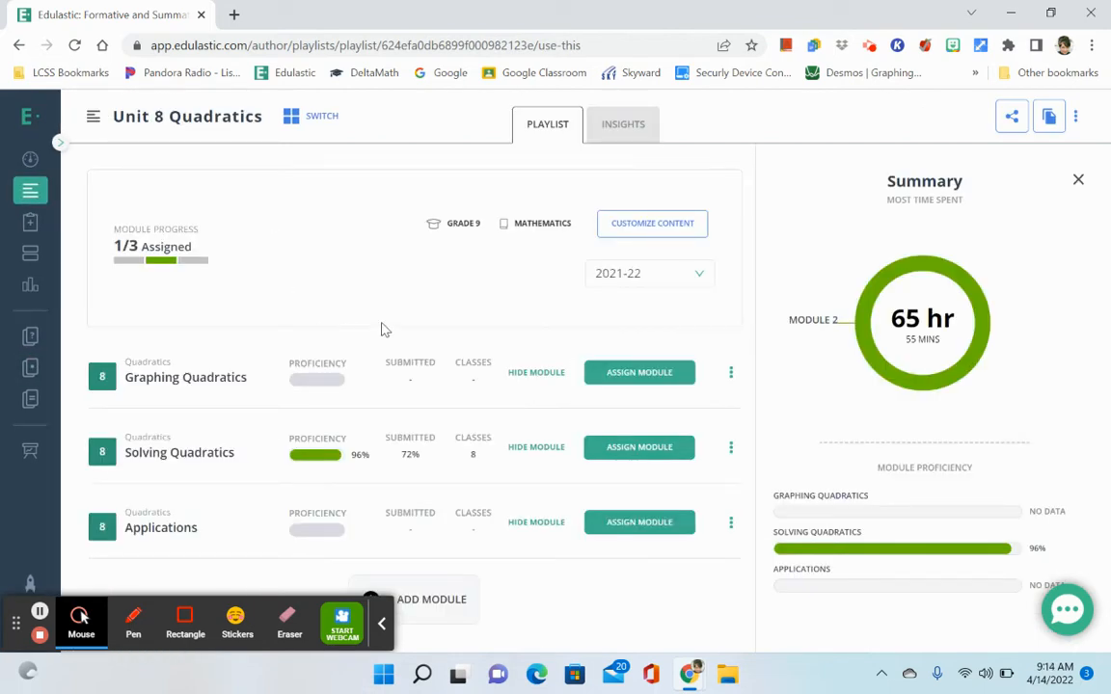
click(214, 381)
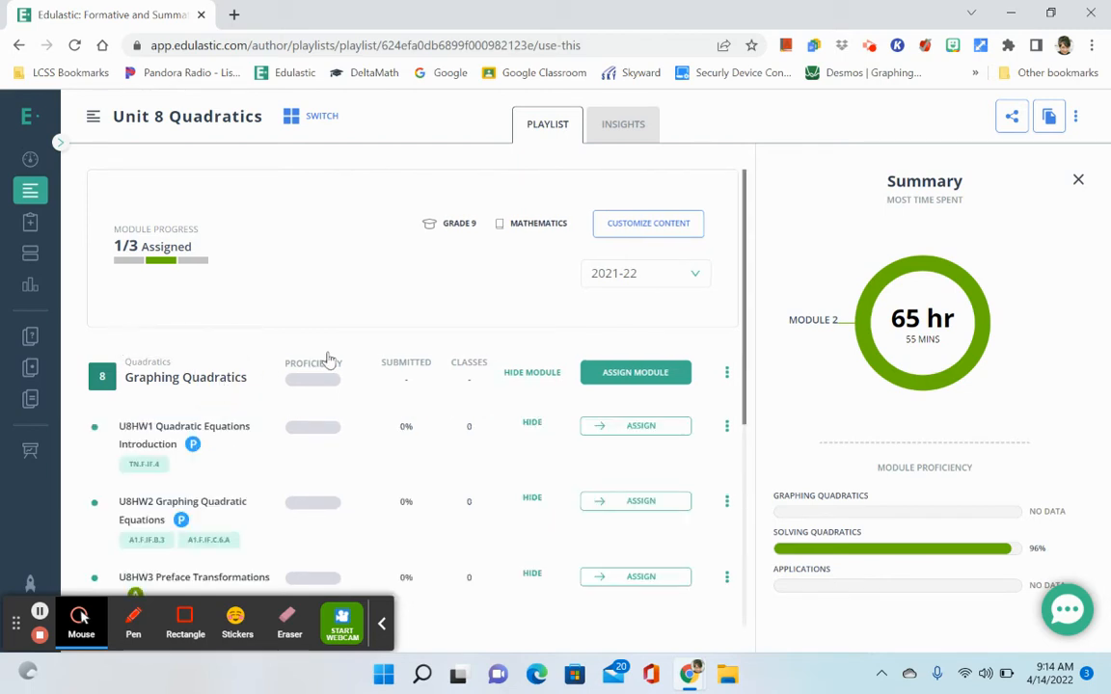
scroll(327, 359, down, 2)
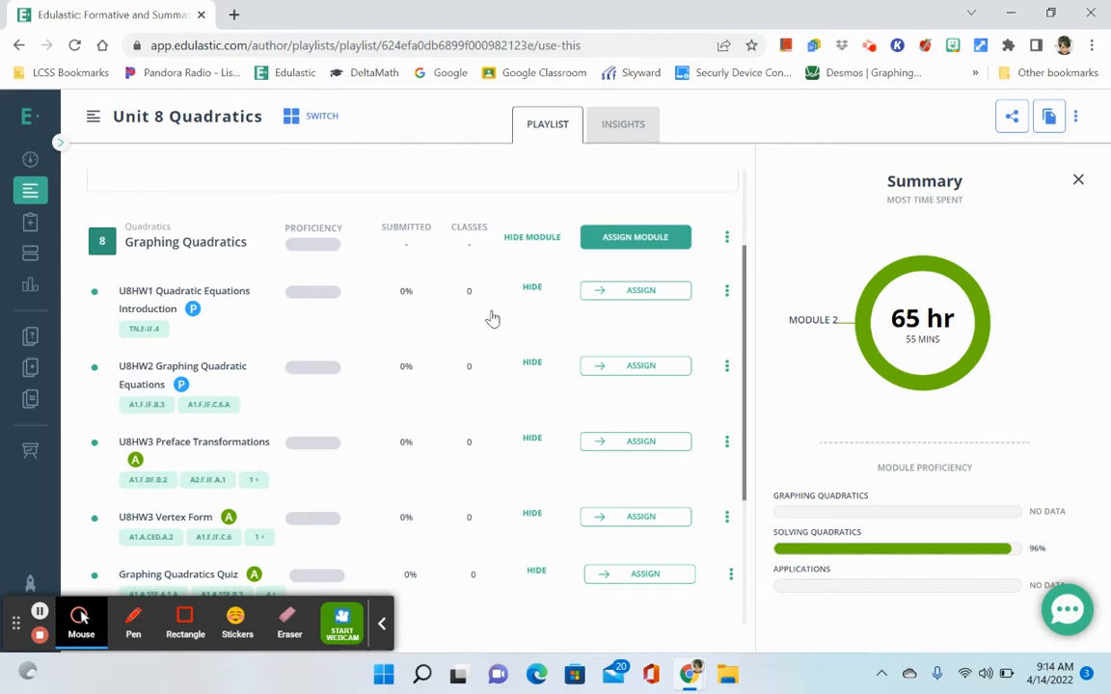
scroll(434, 373, down, 3)
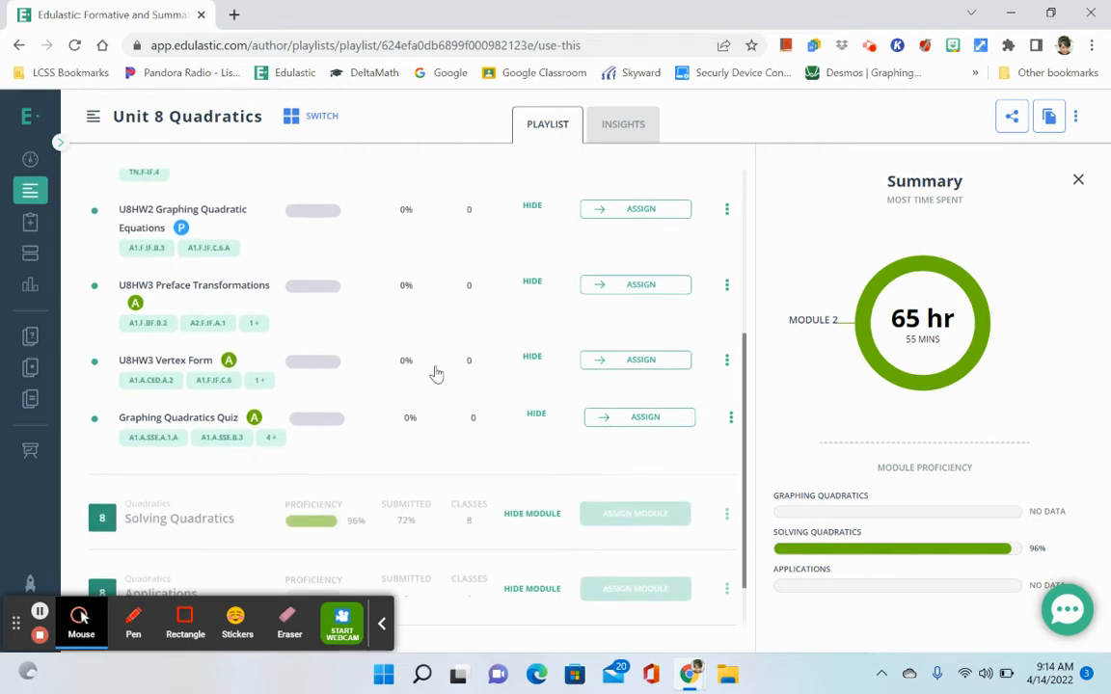
scroll(434, 372, up, 5)
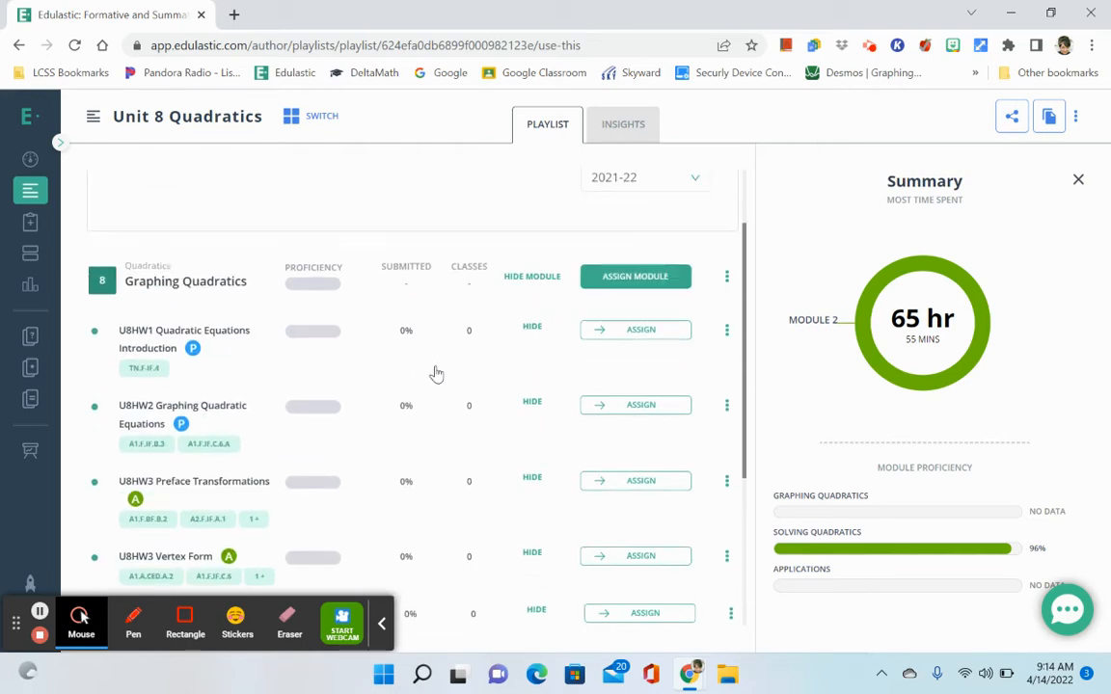
- Switch to the Alg 1 EOC Review playlist and look through its EOC Review module
click(290, 120)
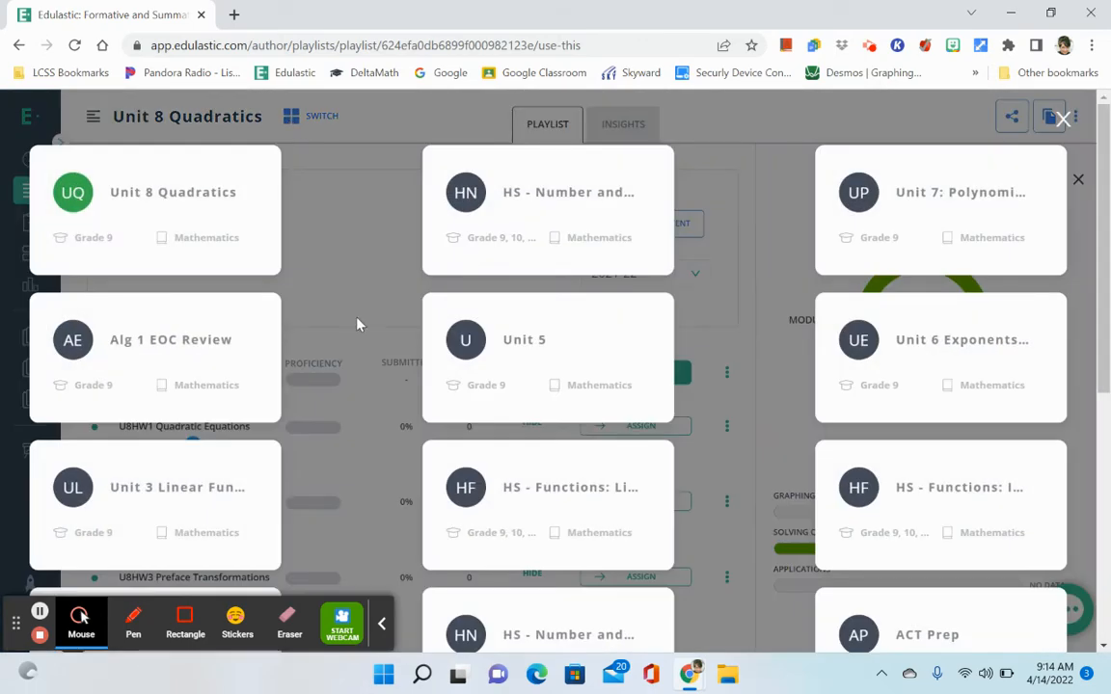
click(194, 340)
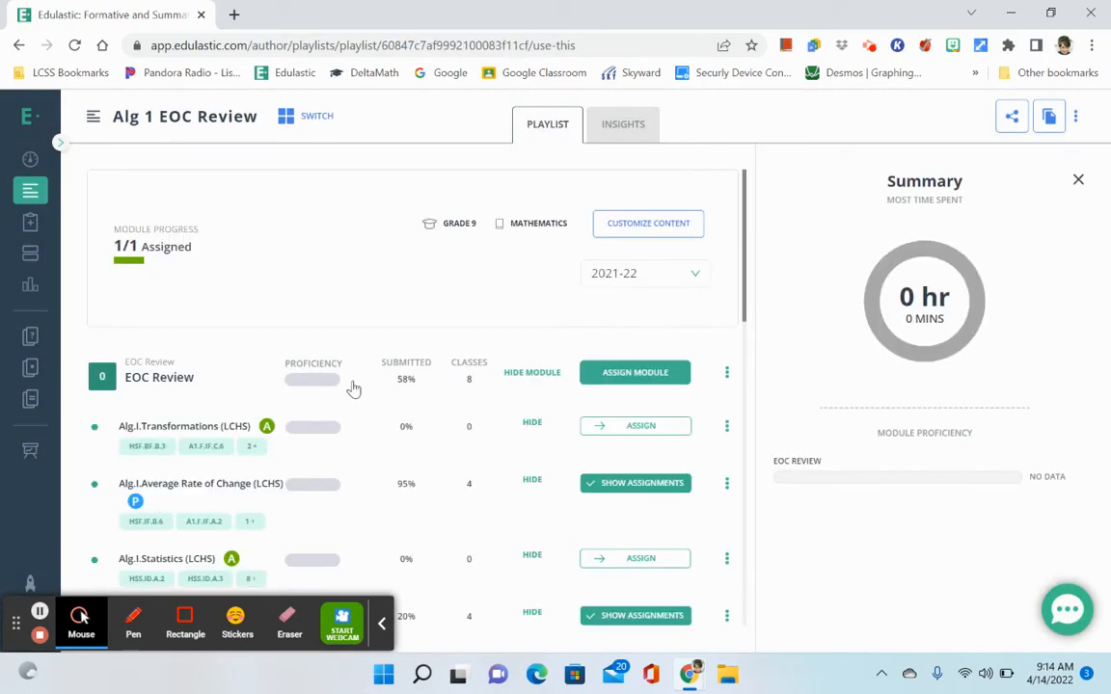
scroll(354, 385, down, 3)
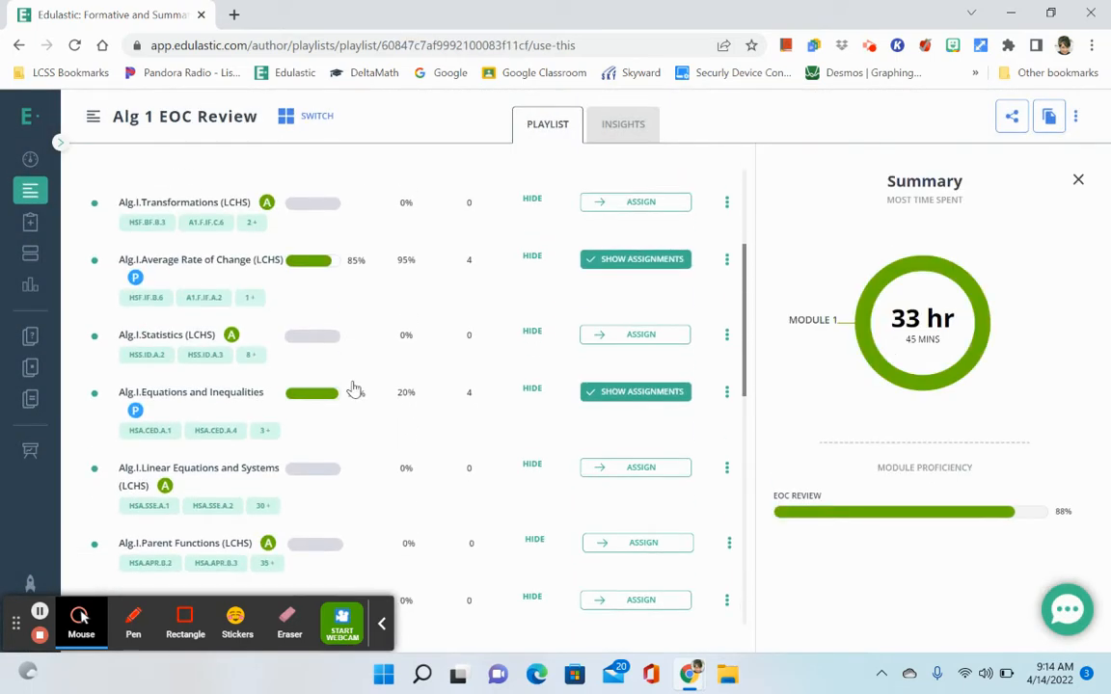
- Close the playlist summary and open the assignment settings for the Alg.I.Linear Equations and Systems (LCHS) test
click(1079, 181)
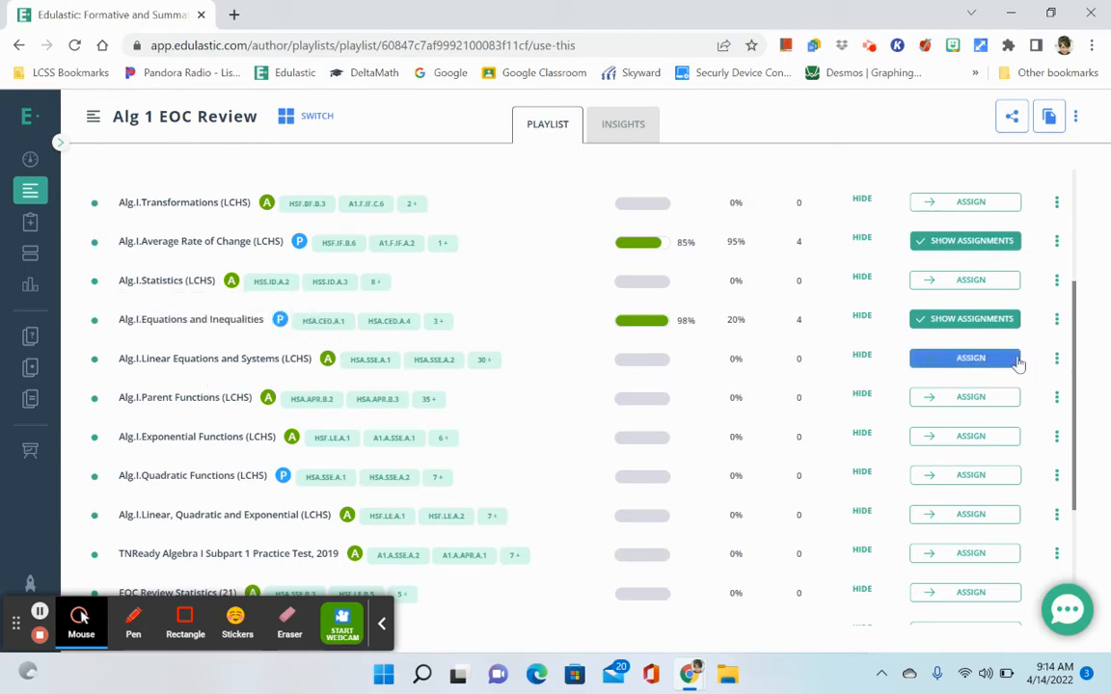
click(1057, 361)
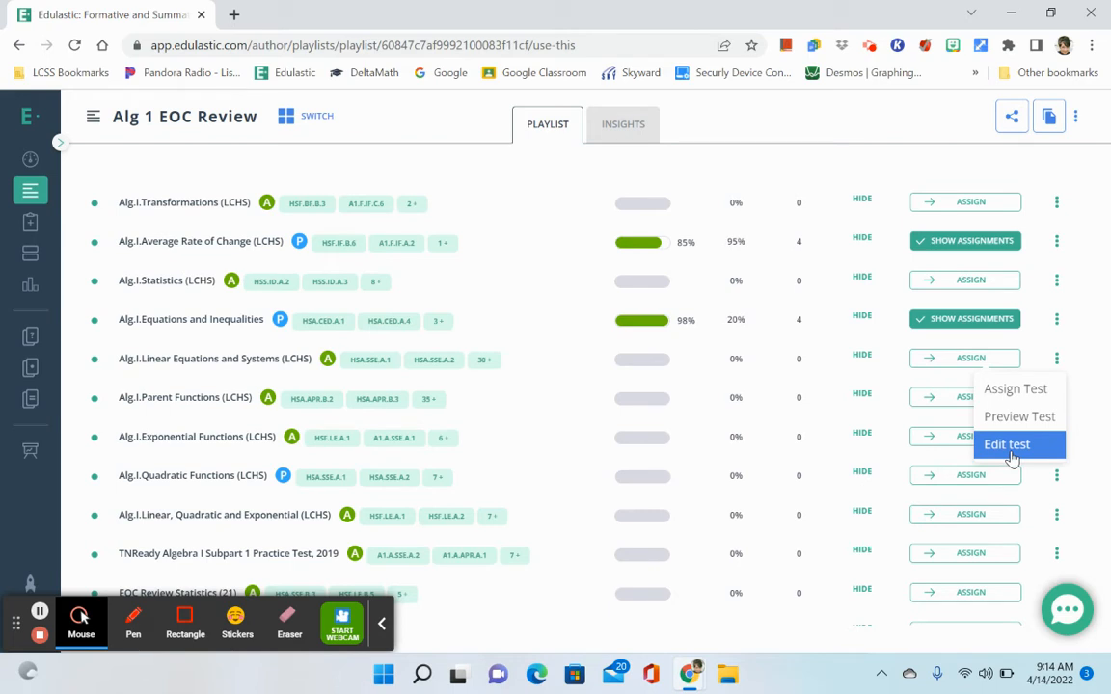
click(1008, 391)
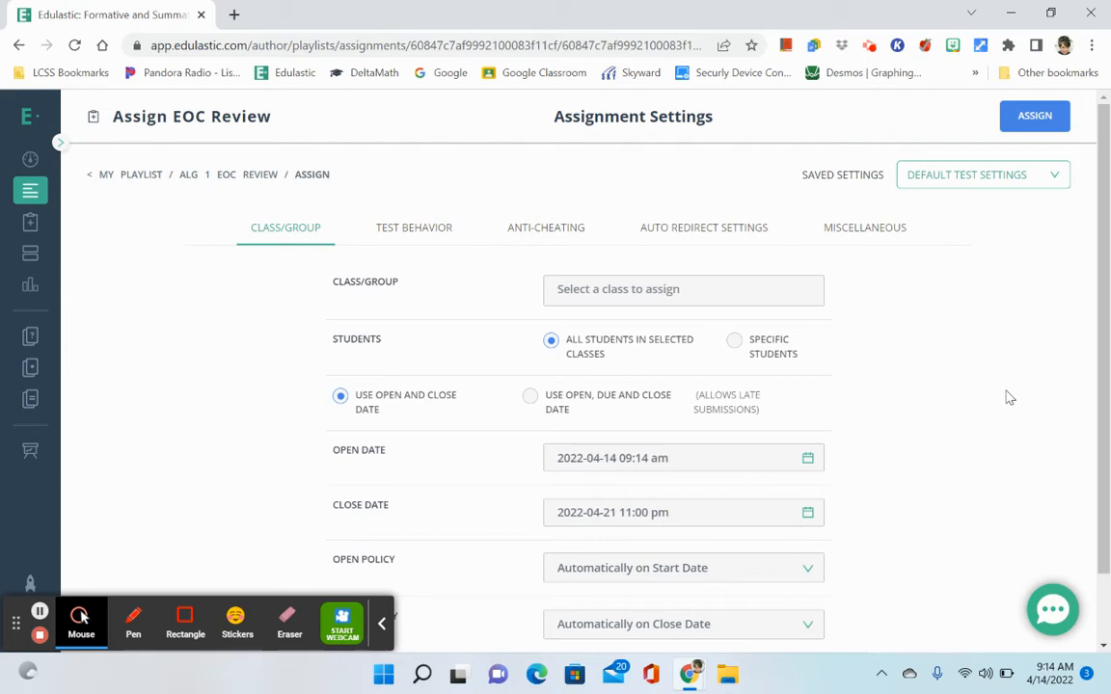
- Assign the test to the four Algebra 1 Extend Schedule classes 31024/008, 31024/013, 31024/014 and 31024/007
click(680, 292)
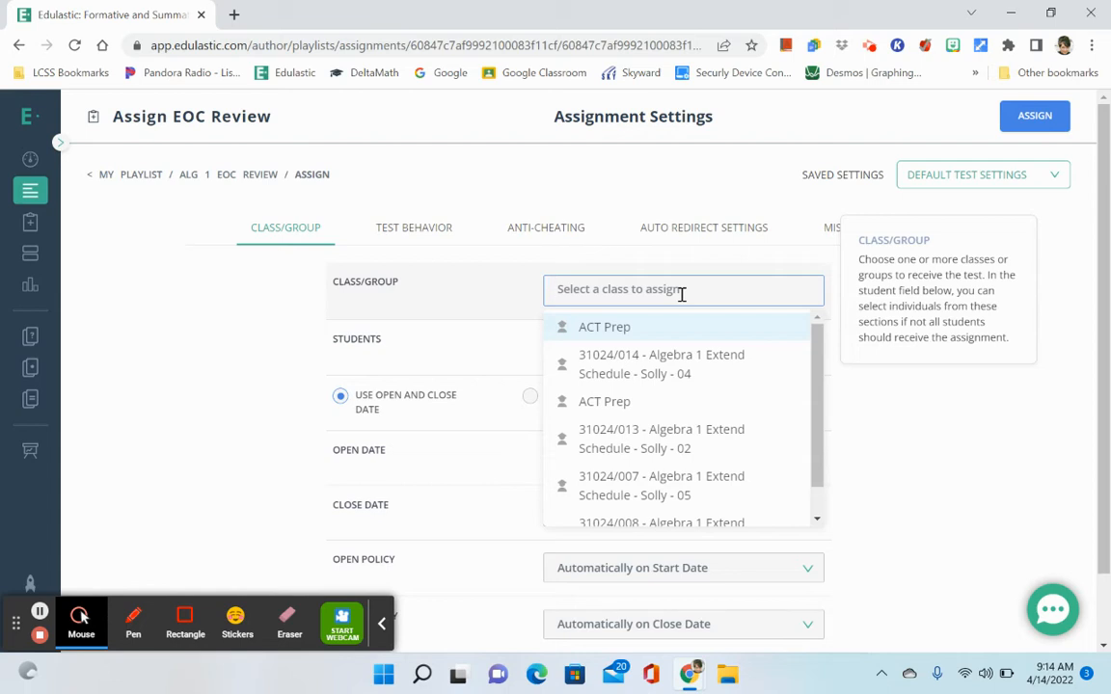
click(689, 365)
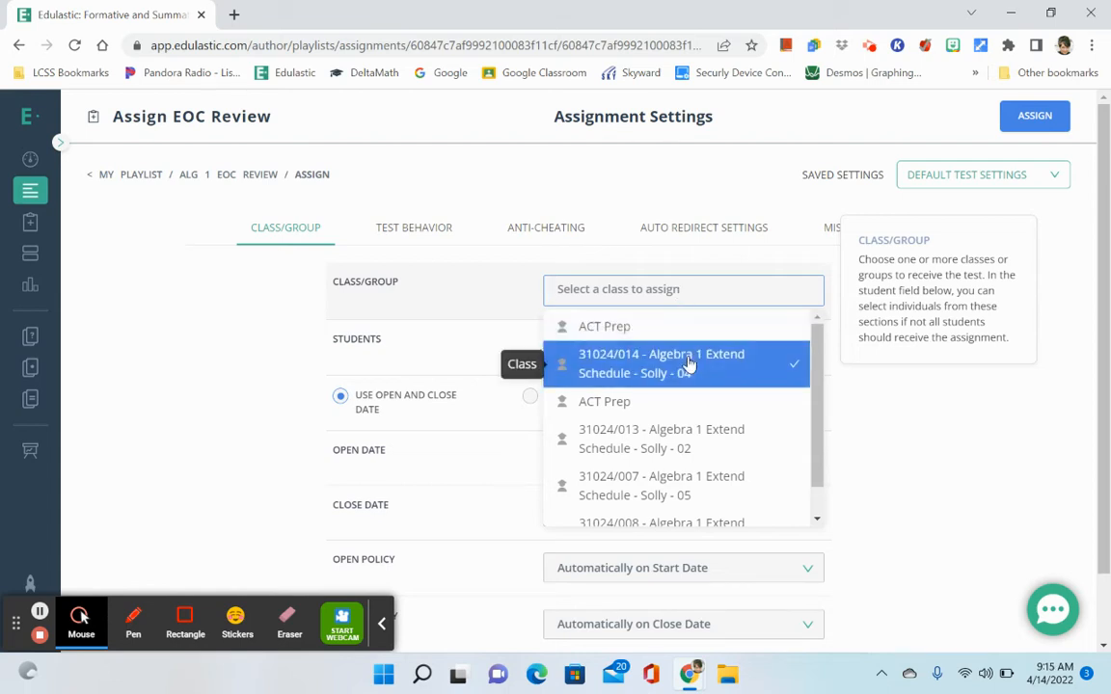
scroll(688, 364, down, 2)
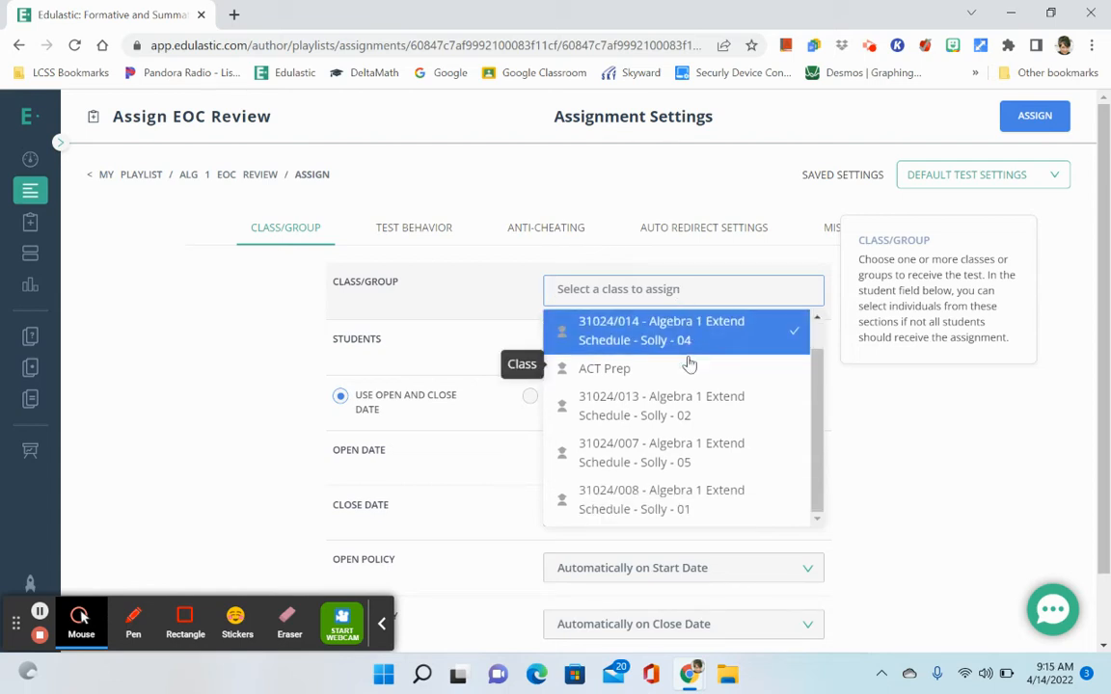
click(681, 508)
click(677, 448)
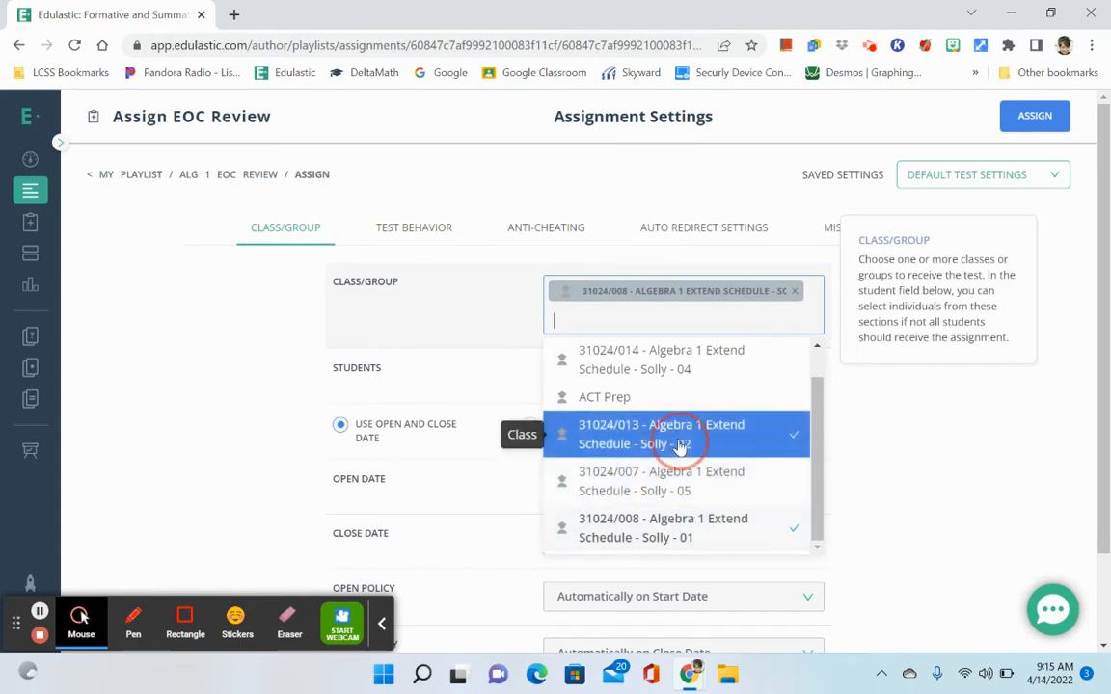
click(682, 393)
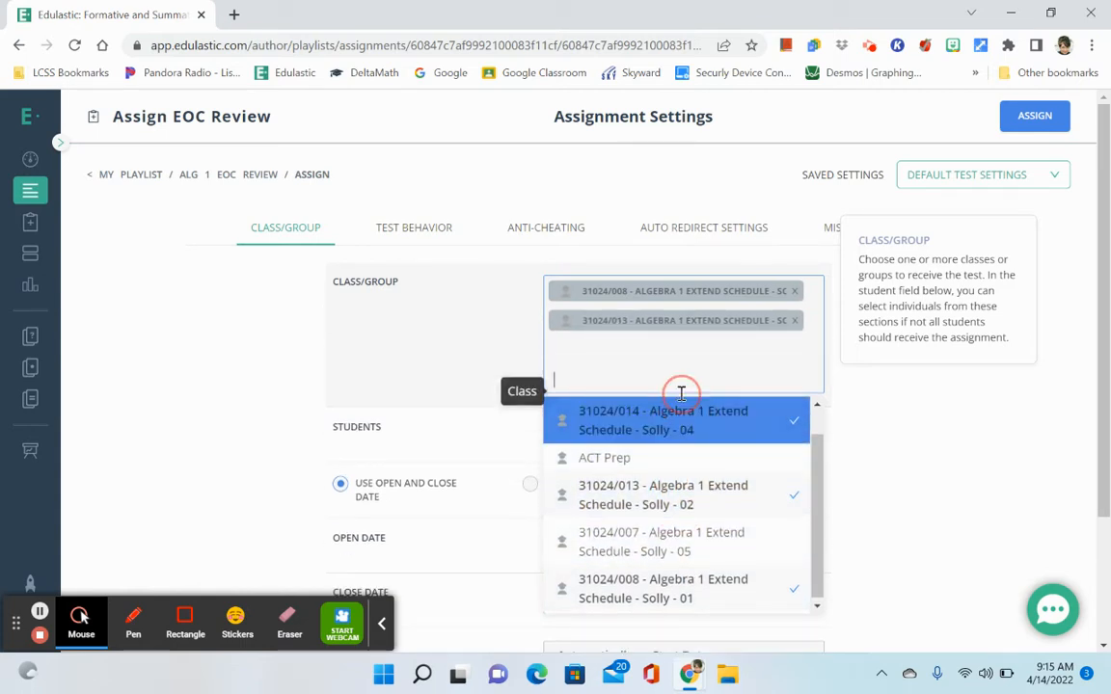
click(679, 579)
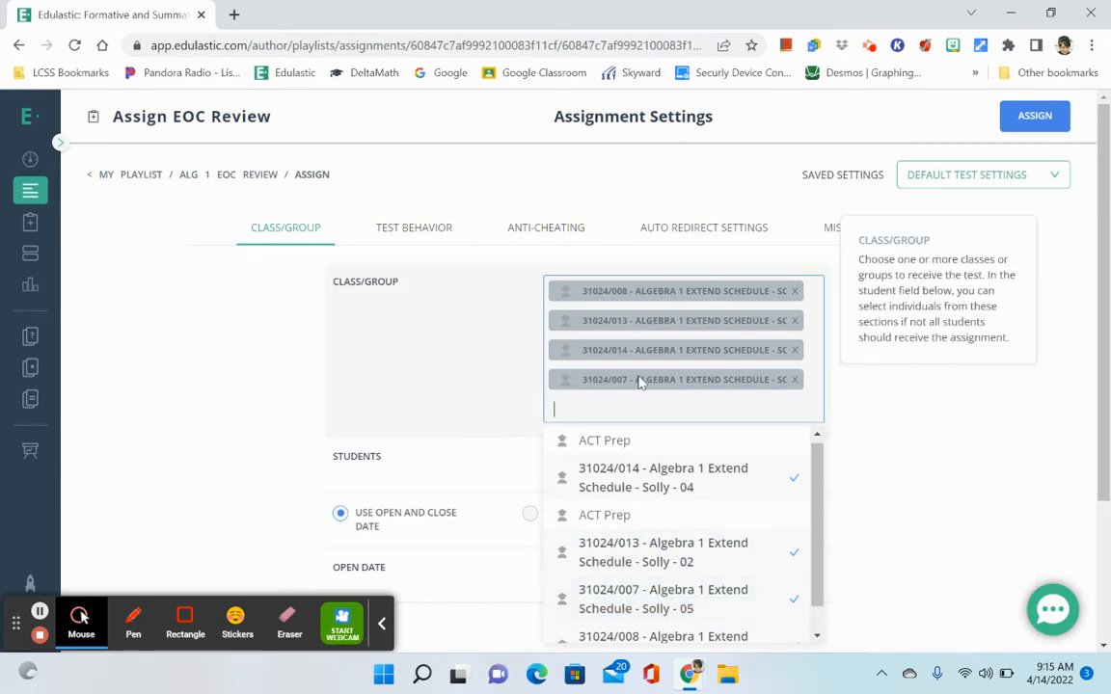
click(270, 386)
- Try the open policy Open Manually in Class, and restore it to Automatically on Start Date
scroll(374, 393, down, 2)
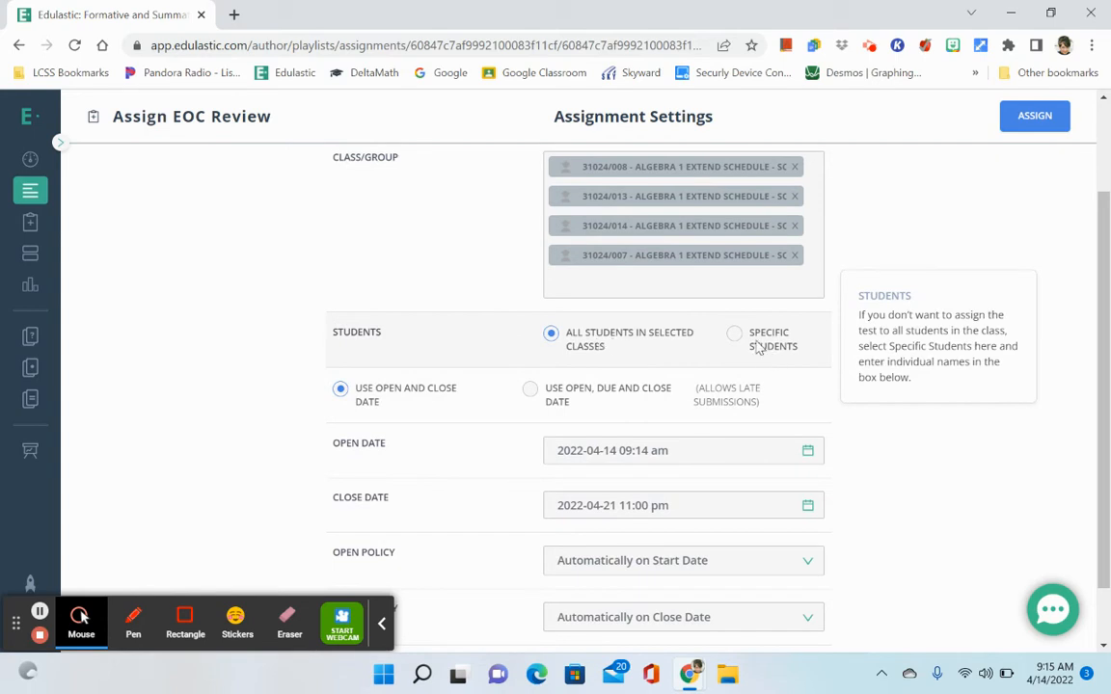
scroll(220, 456, down, 1)
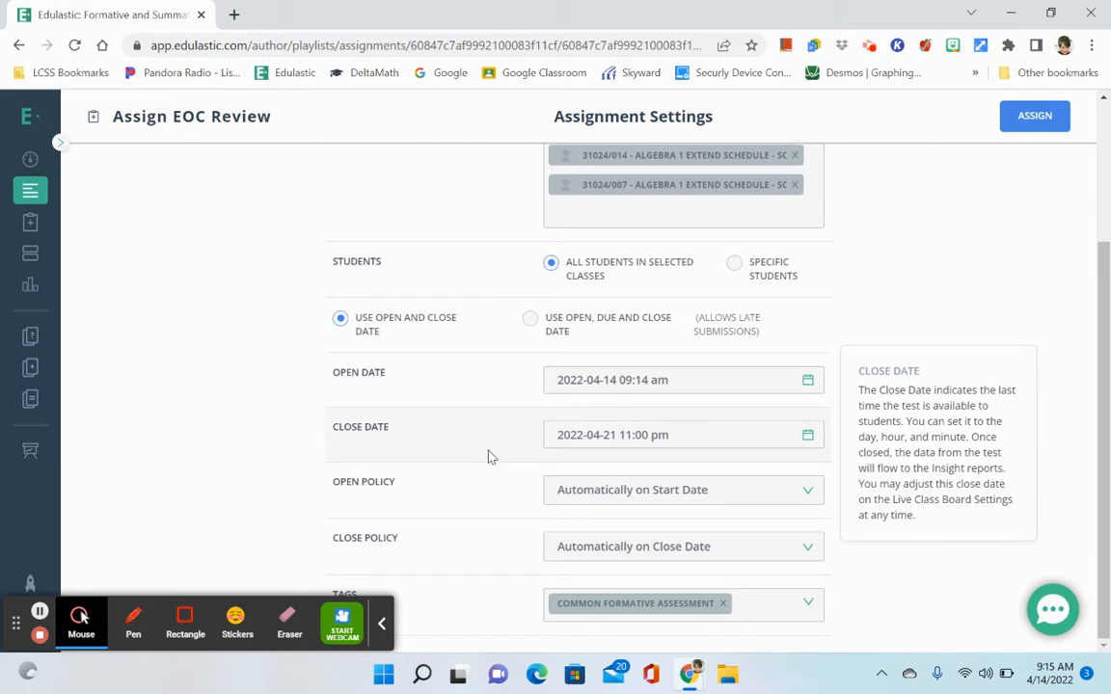
click(567, 492)
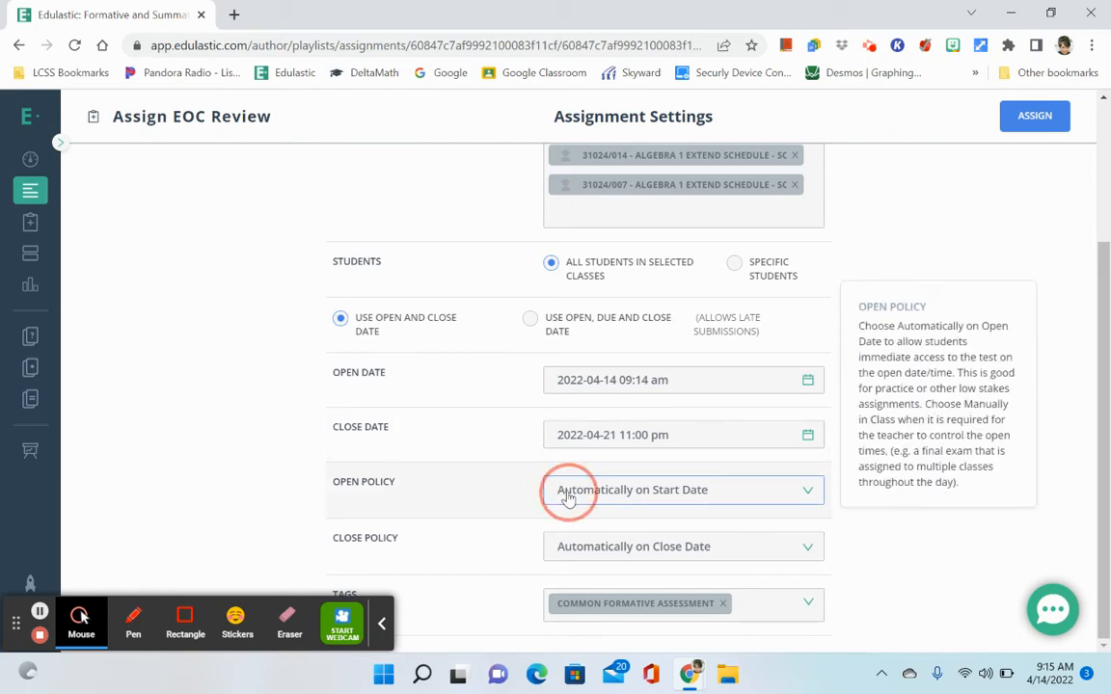
click(580, 556)
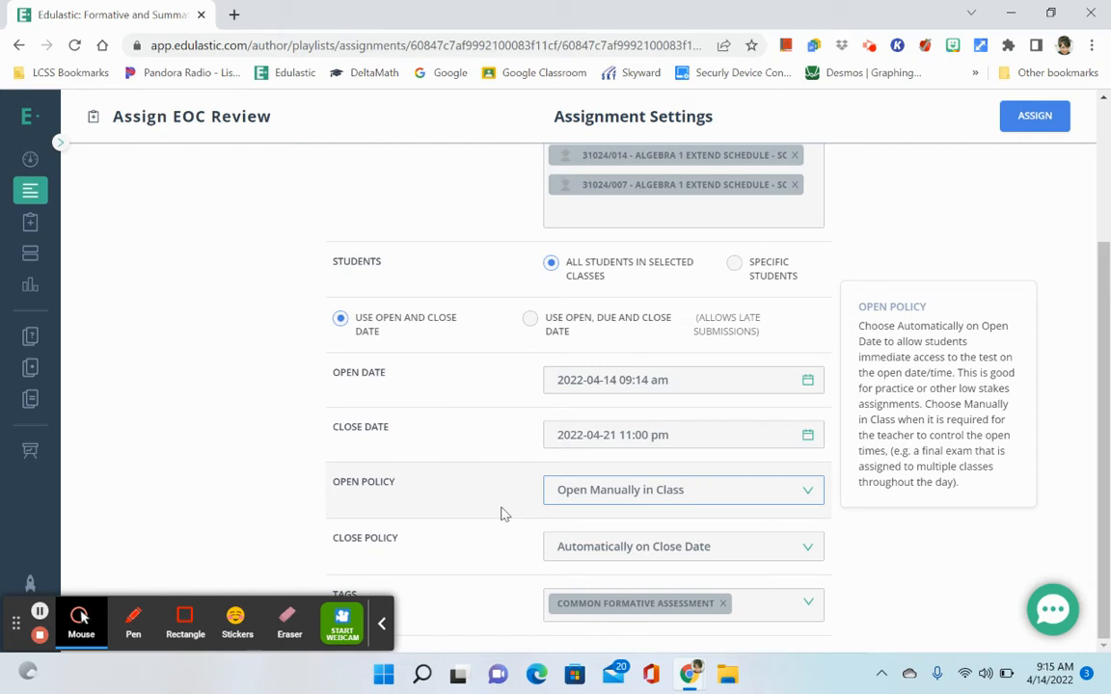
click(573, 494)
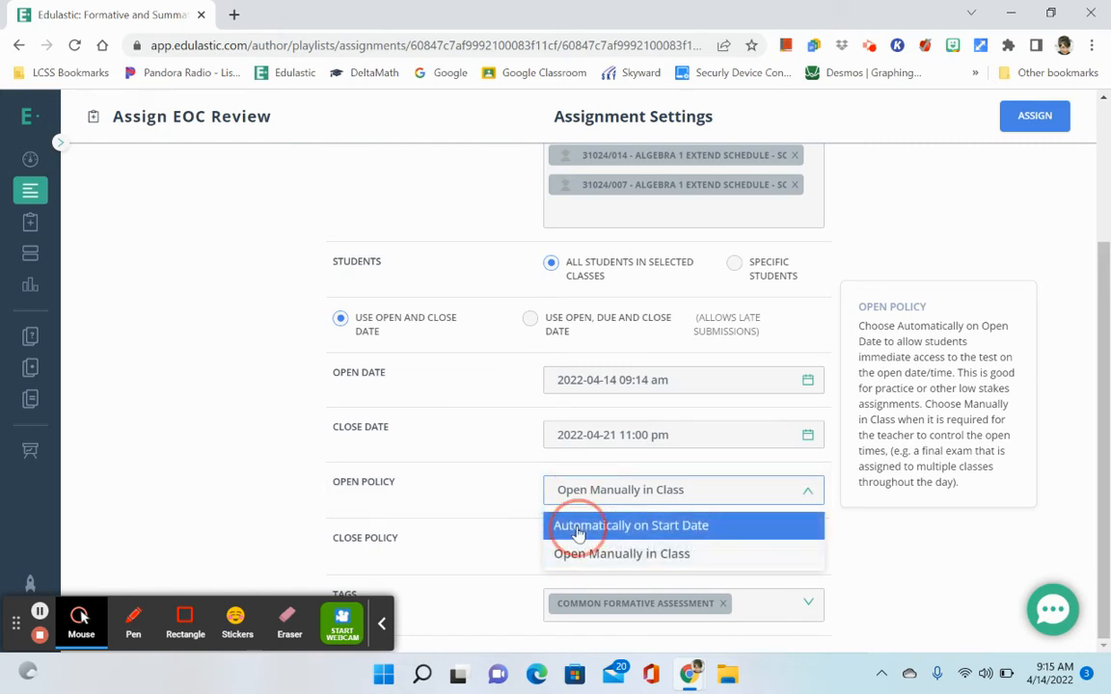
click(579, 528)
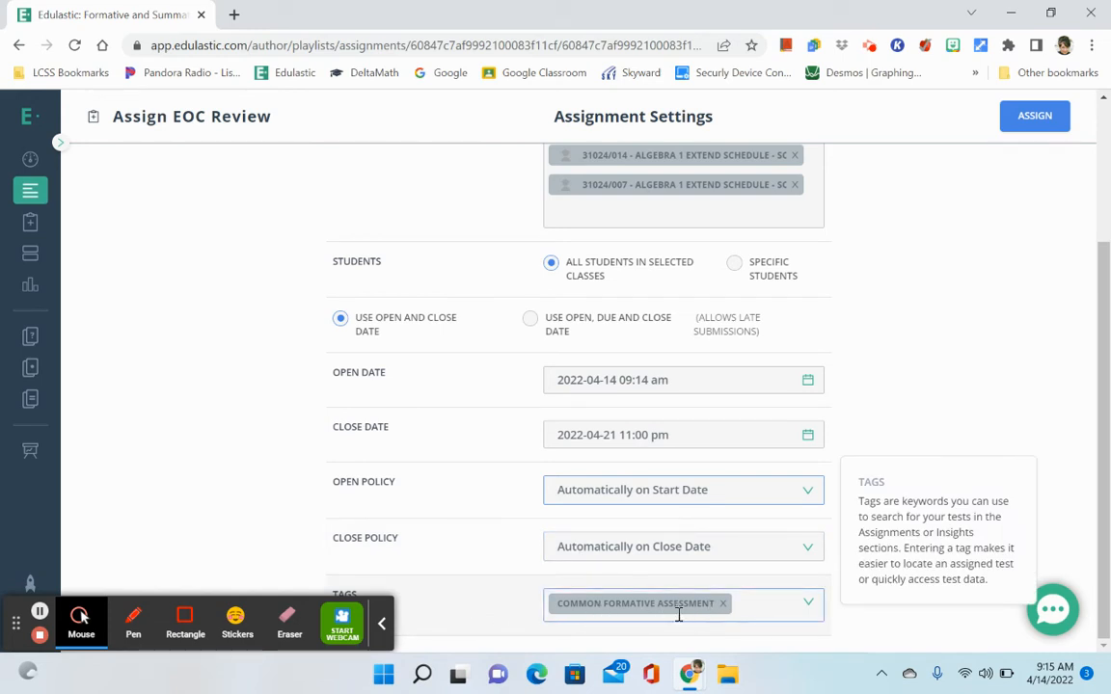
- Add the existing tag EOC Review to the assignment alongside Common Formative Assessment
click(749, 605)
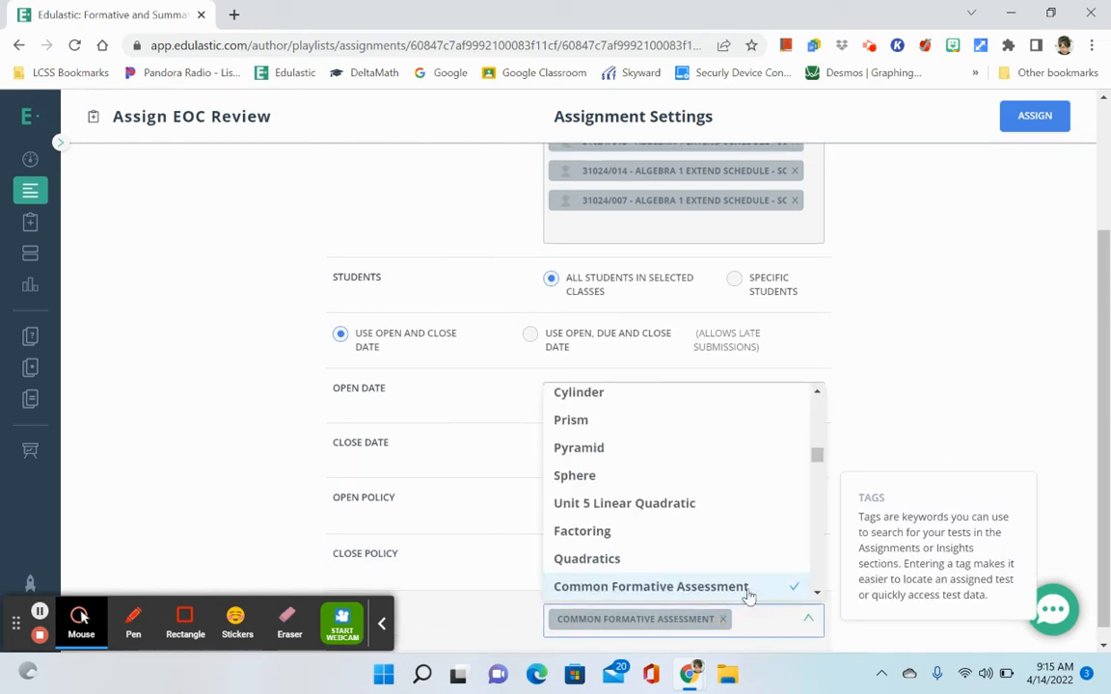
text(EOC)
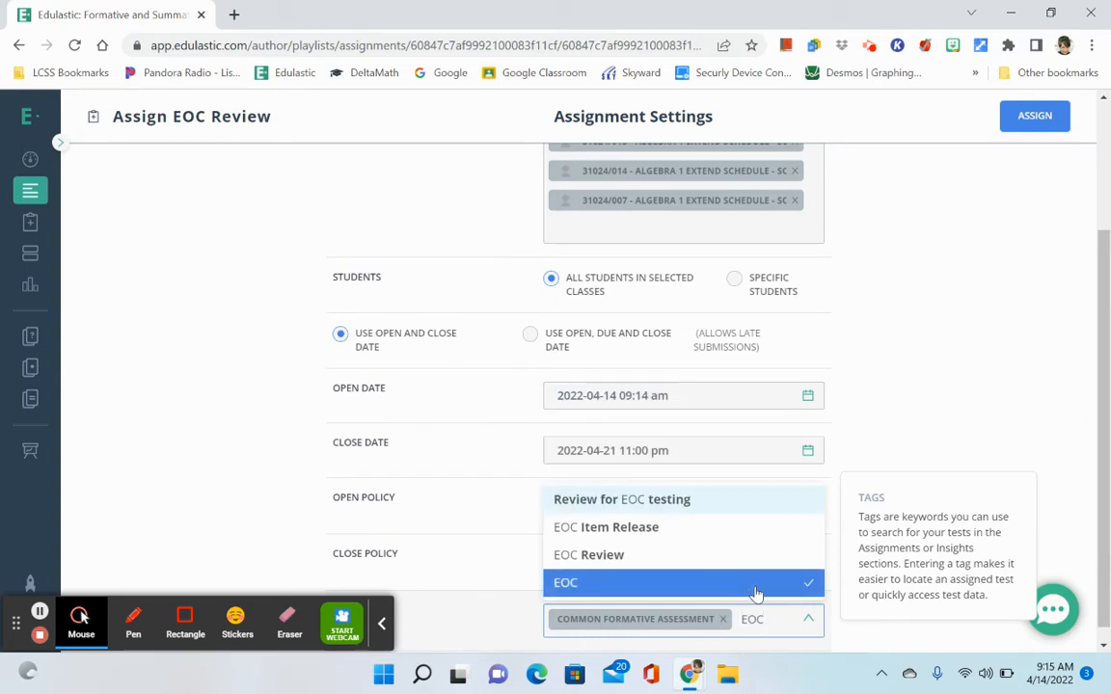
text( REve)
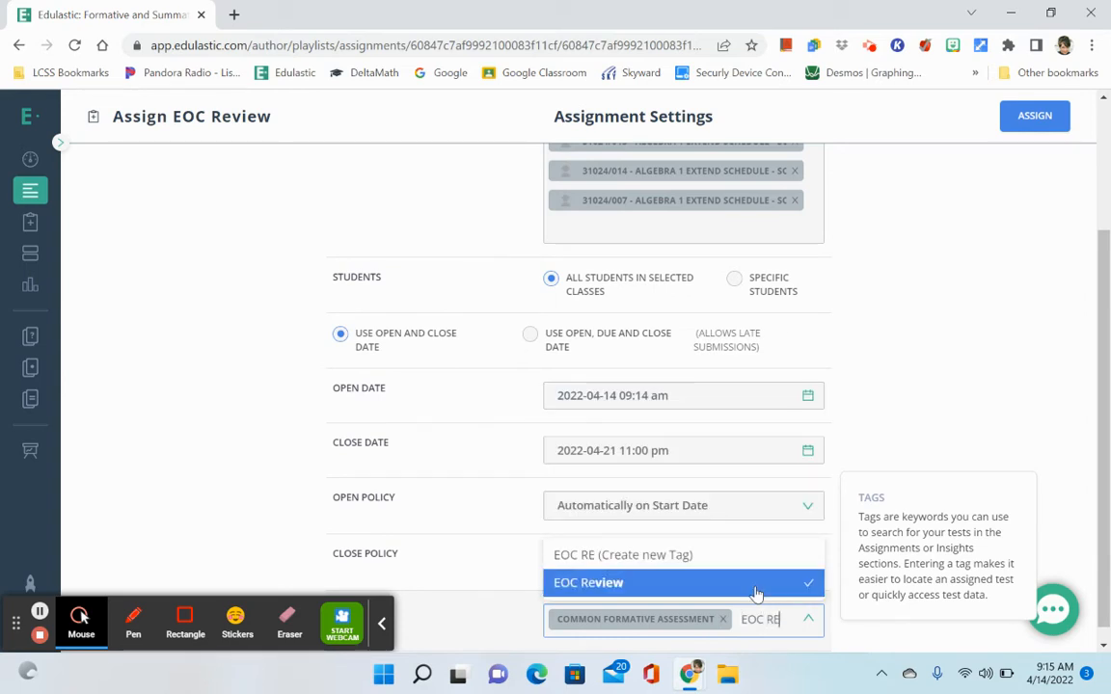
key(BackSpace)
key(BackSpace)
key(BackSpace)
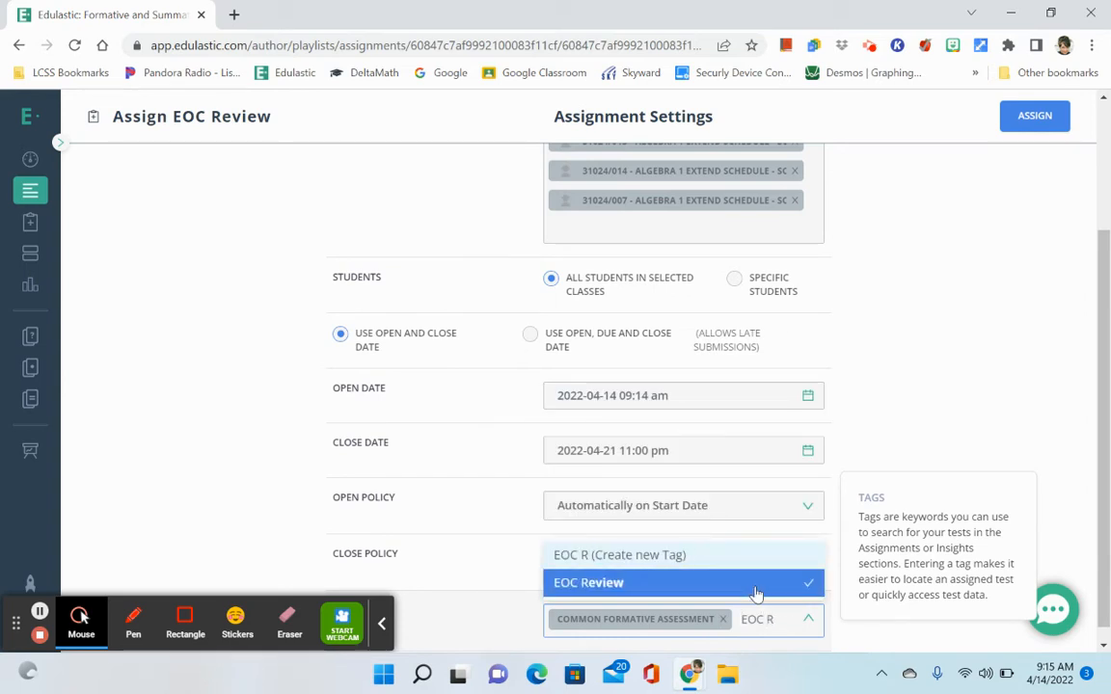
text(eview)
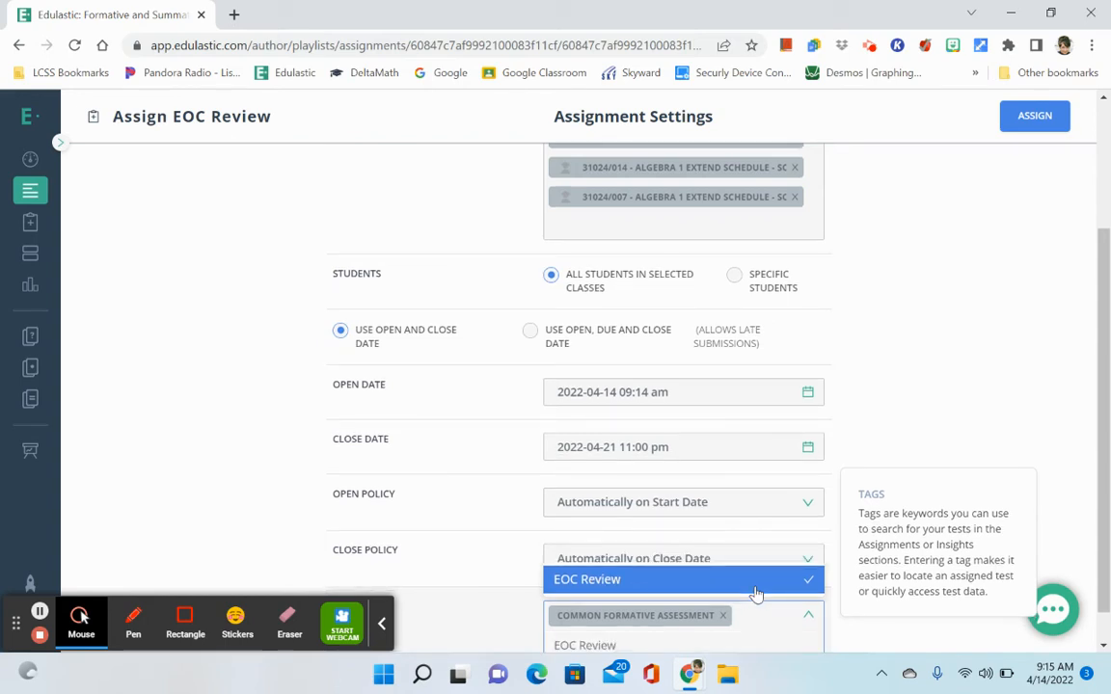
click(610, 584)
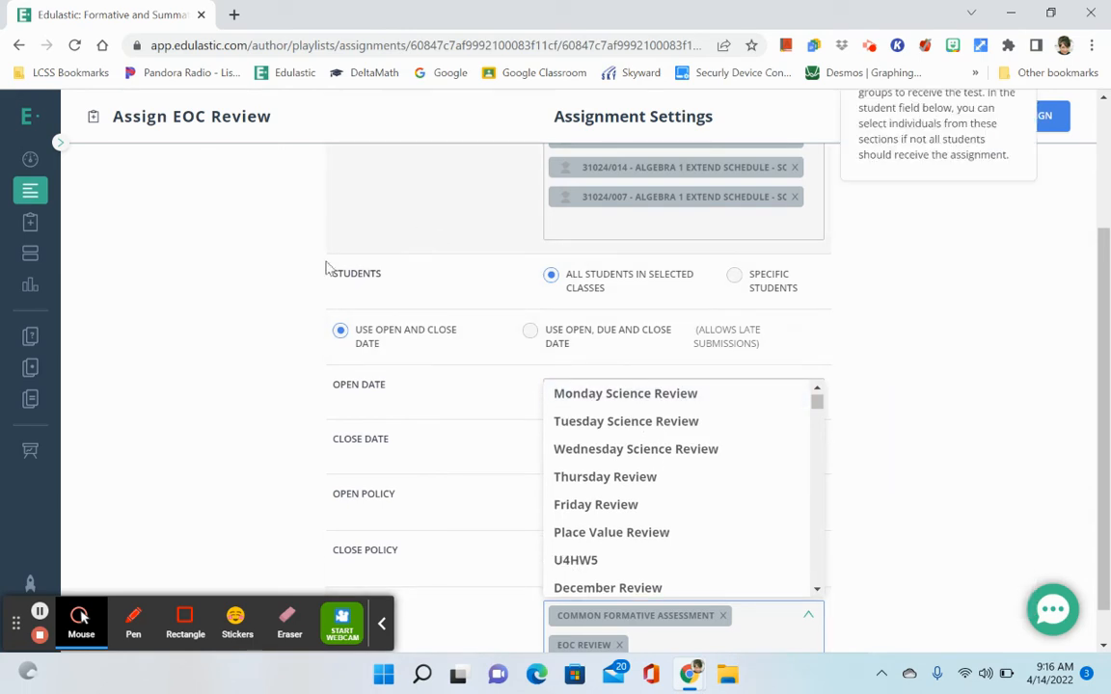
click(269, 376)
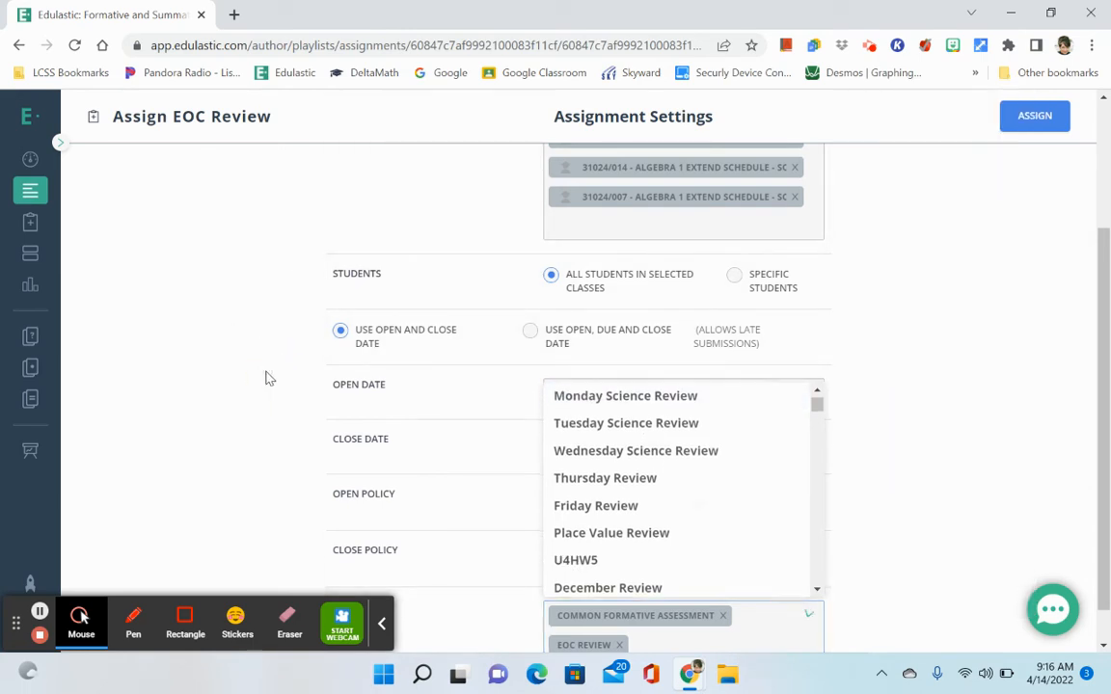
- Set the test type to Practice Assessment and the score release to Release scores and student responses
scroll(232, 344, up, 3)
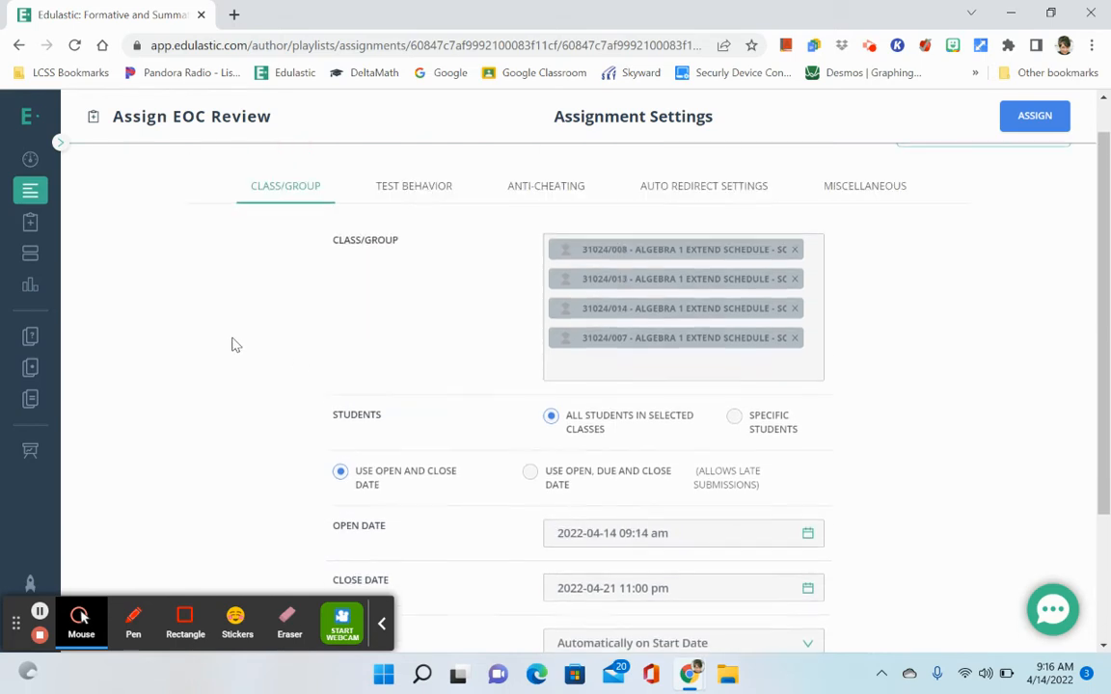
scroll(836, 450, down, 2)
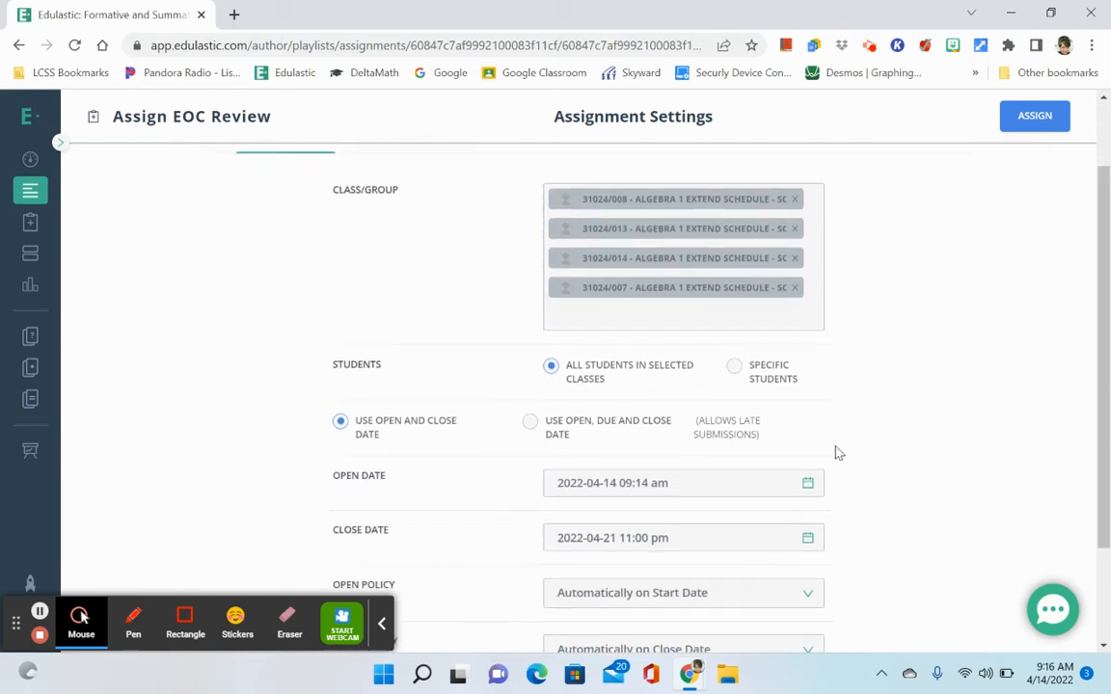
scroll(748, 592, down, 1)
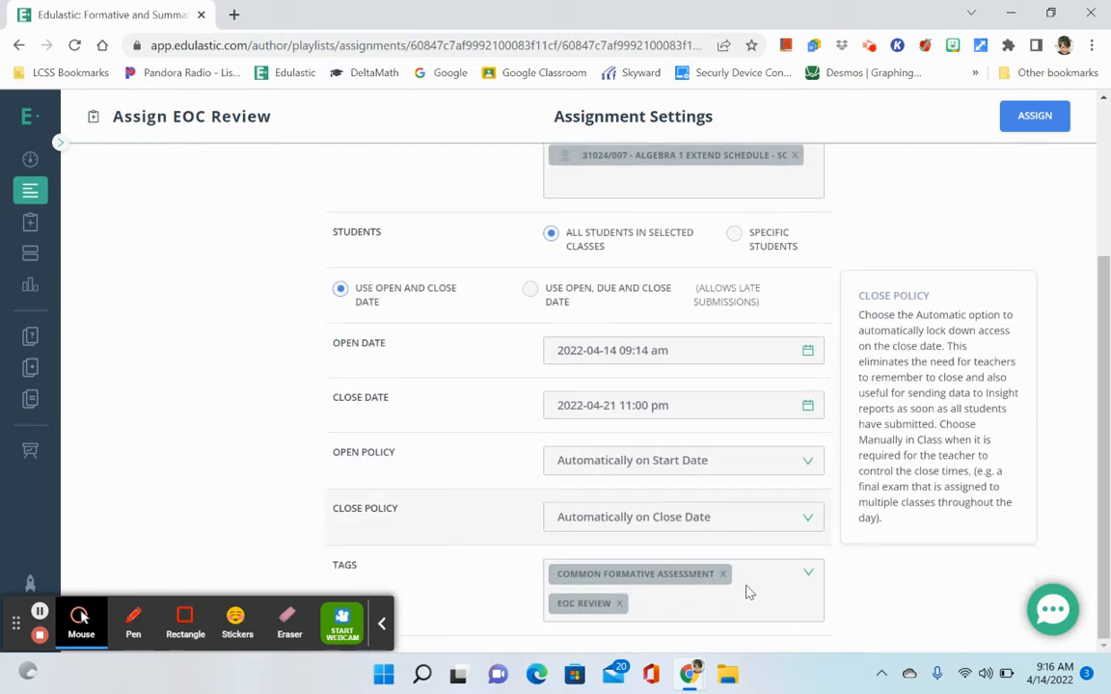
scroll(482, 482, up, 3)
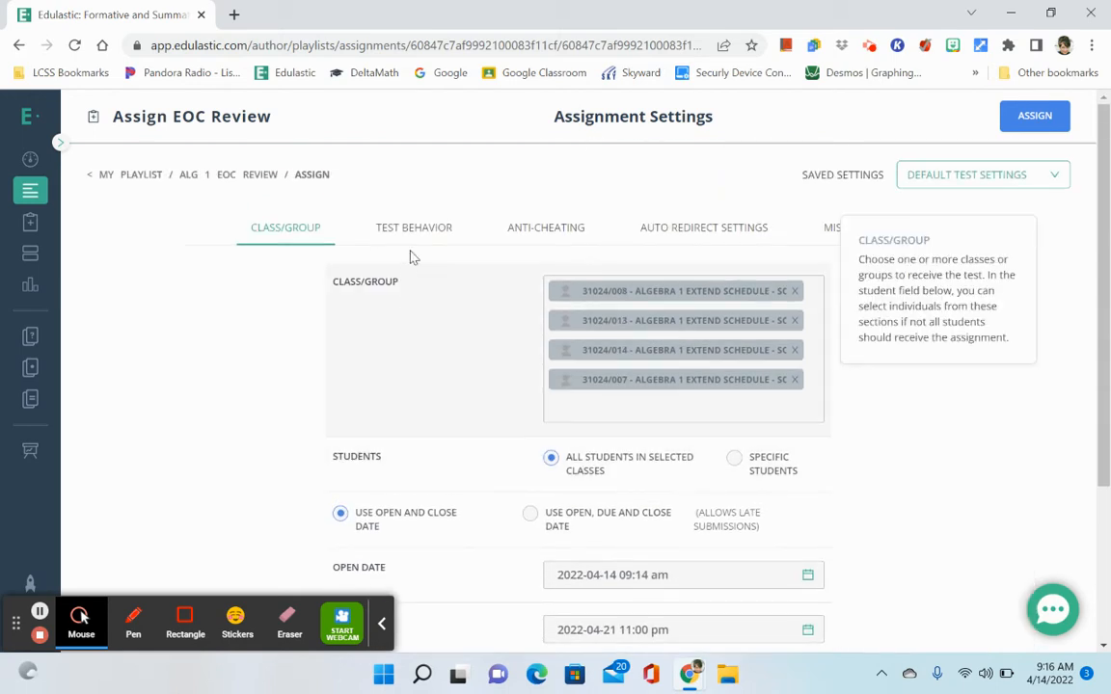
click(407, 231)
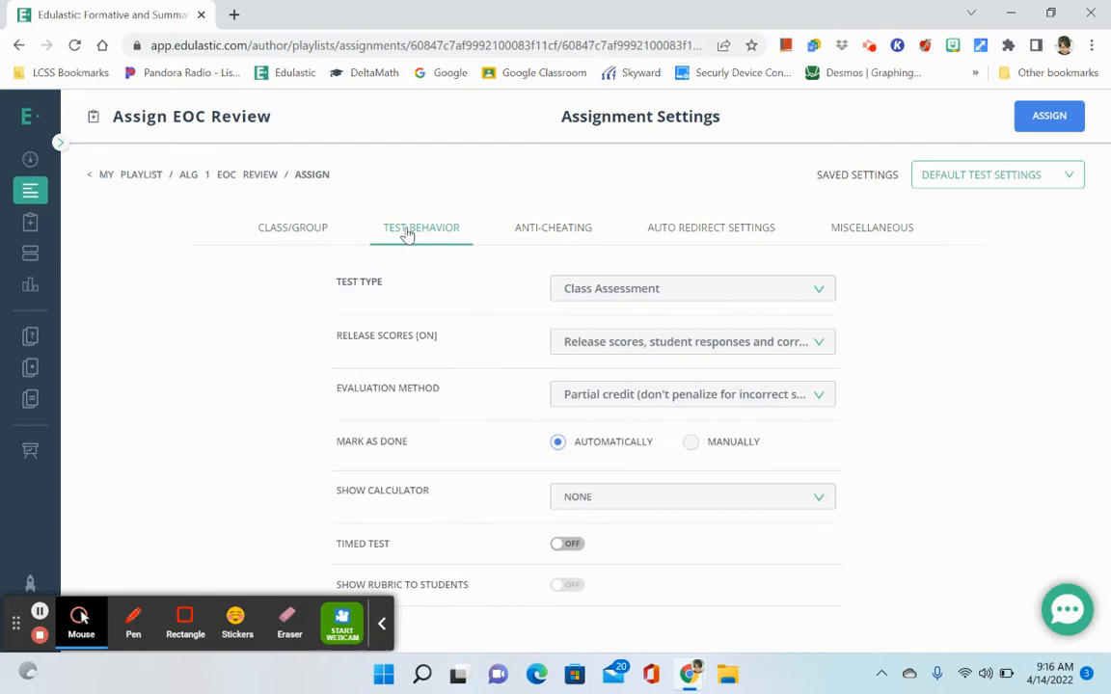
click(591, 291)
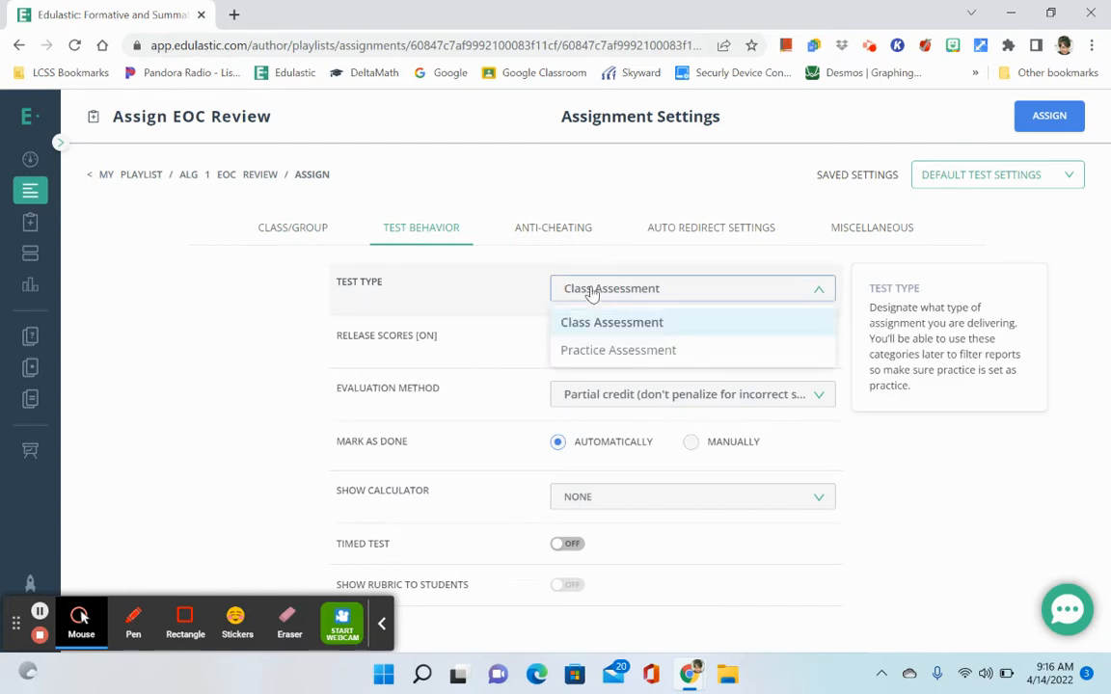
click(617, 350)
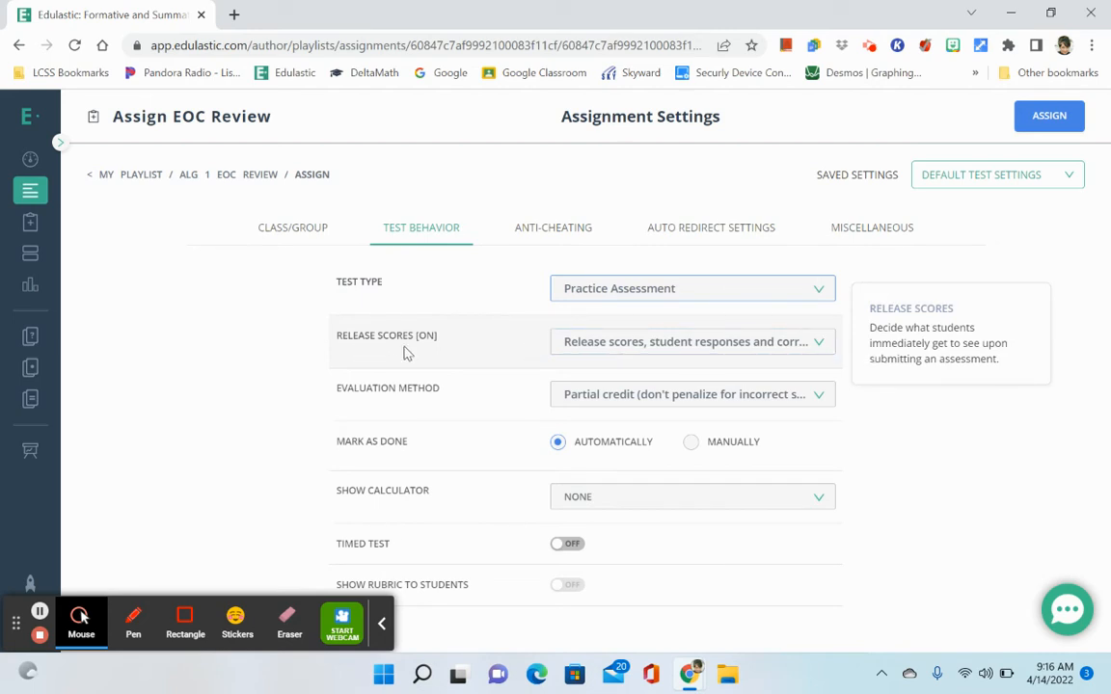
click(590, 343)
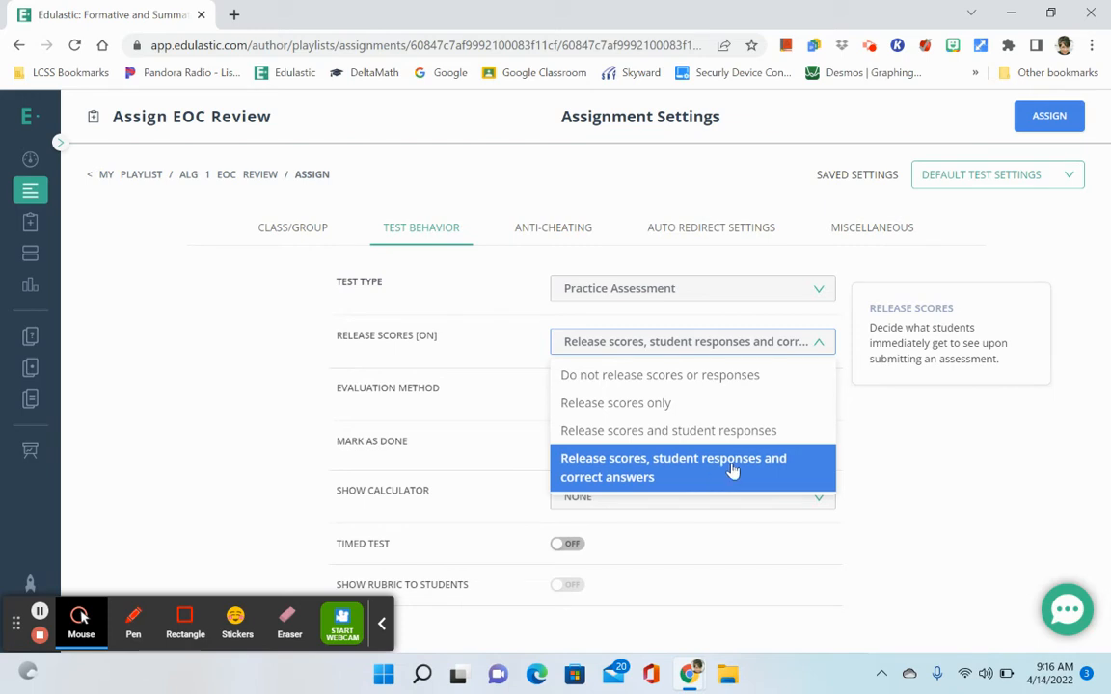
right_click(638, 440)
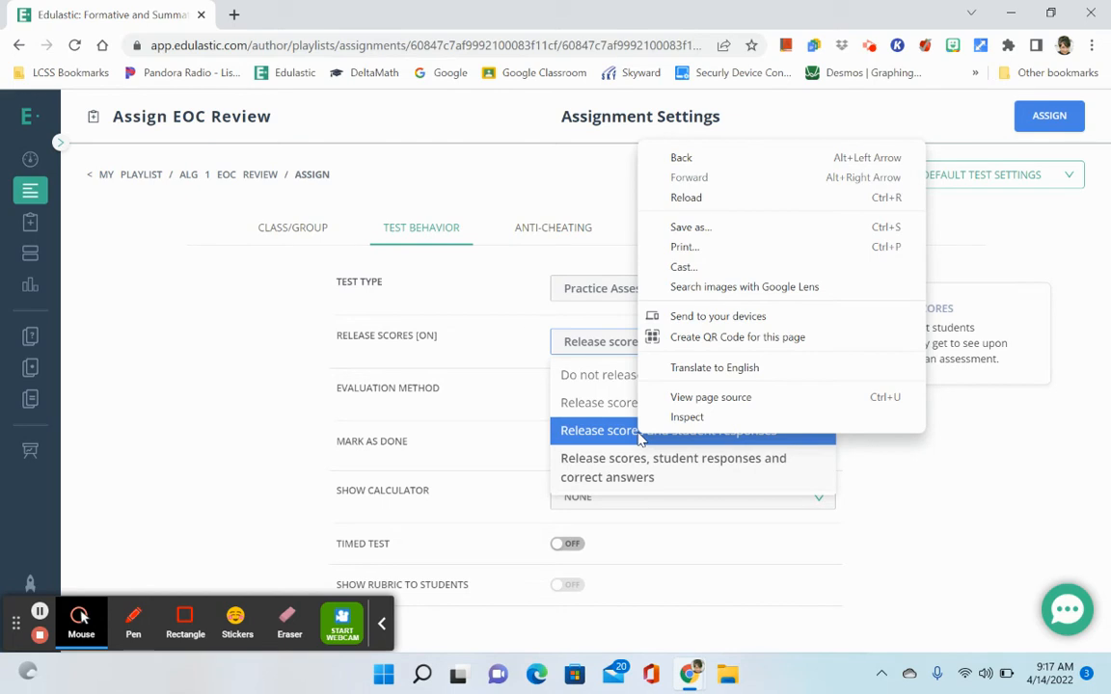
click(605, 437)
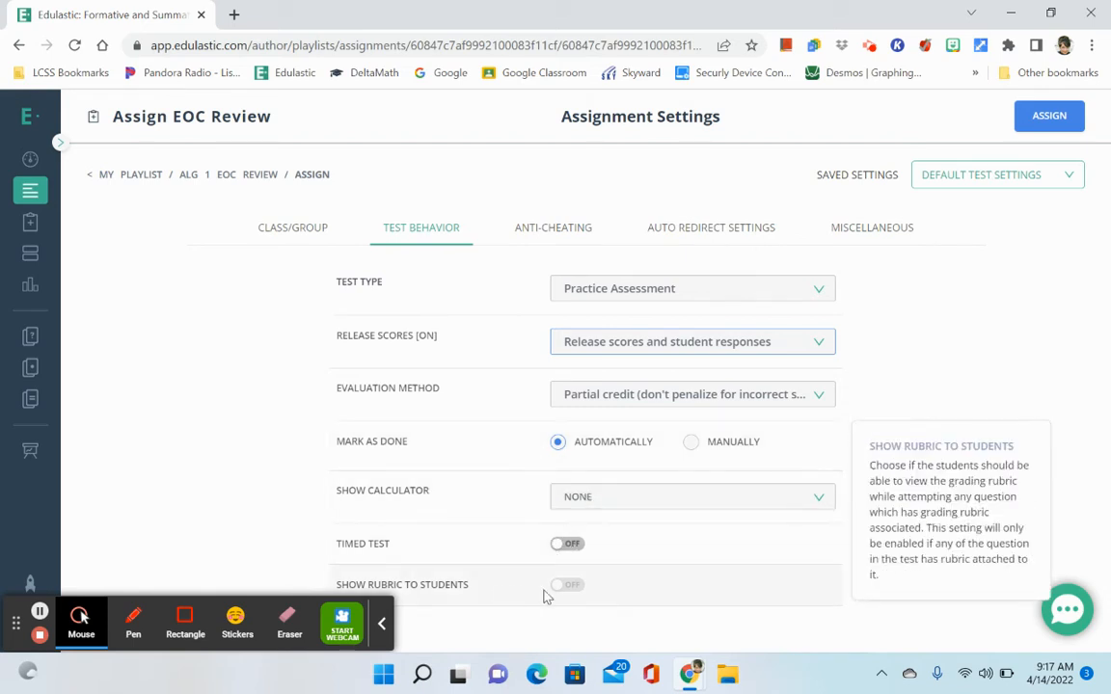
- Review the anti-cheating settings, including restricted question navigation and the Safe Exam Browser requirement
click(546, 231)
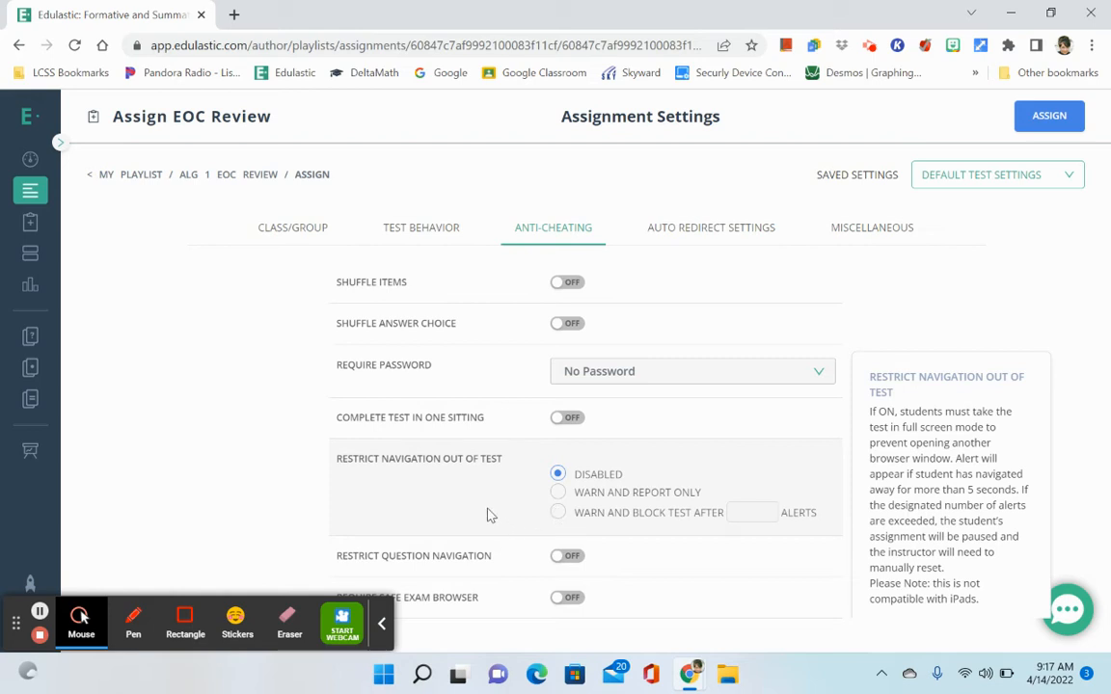
mouse_move(486, 567)
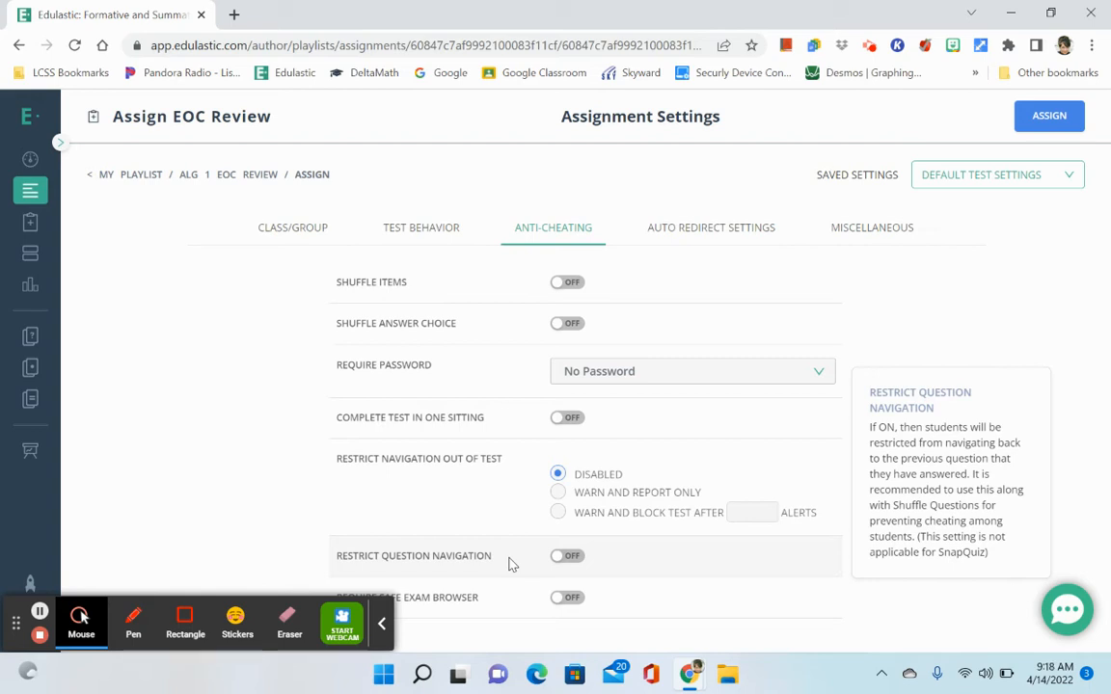
click(383, 625)
mouse_move(439, 609)
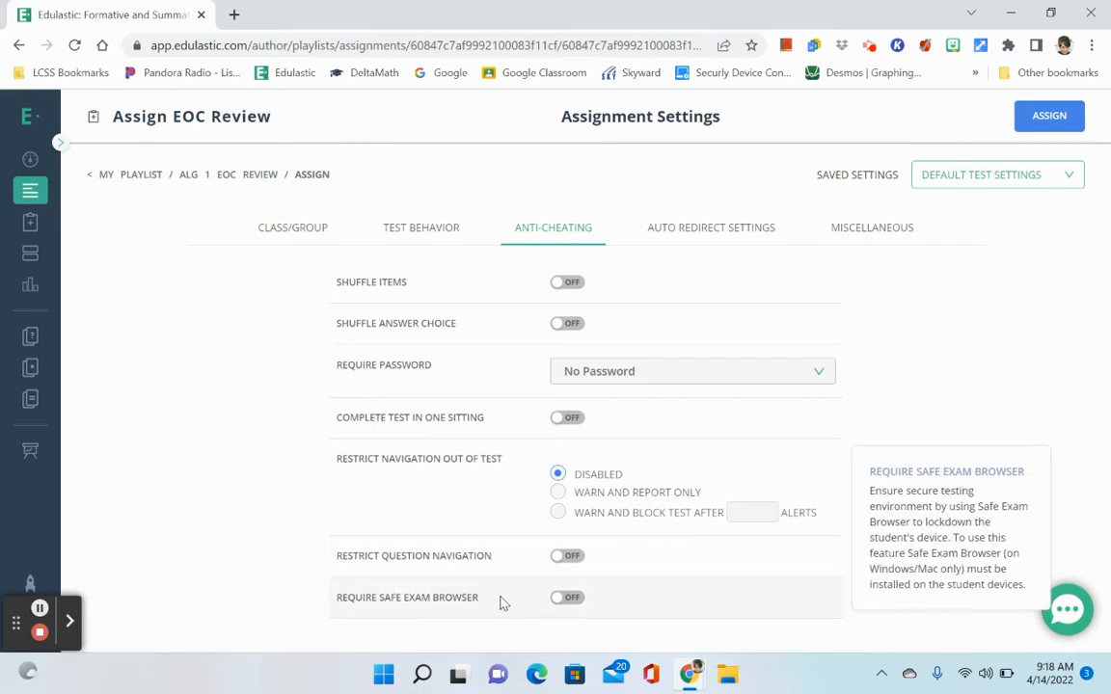
mouse_move(527, 547)
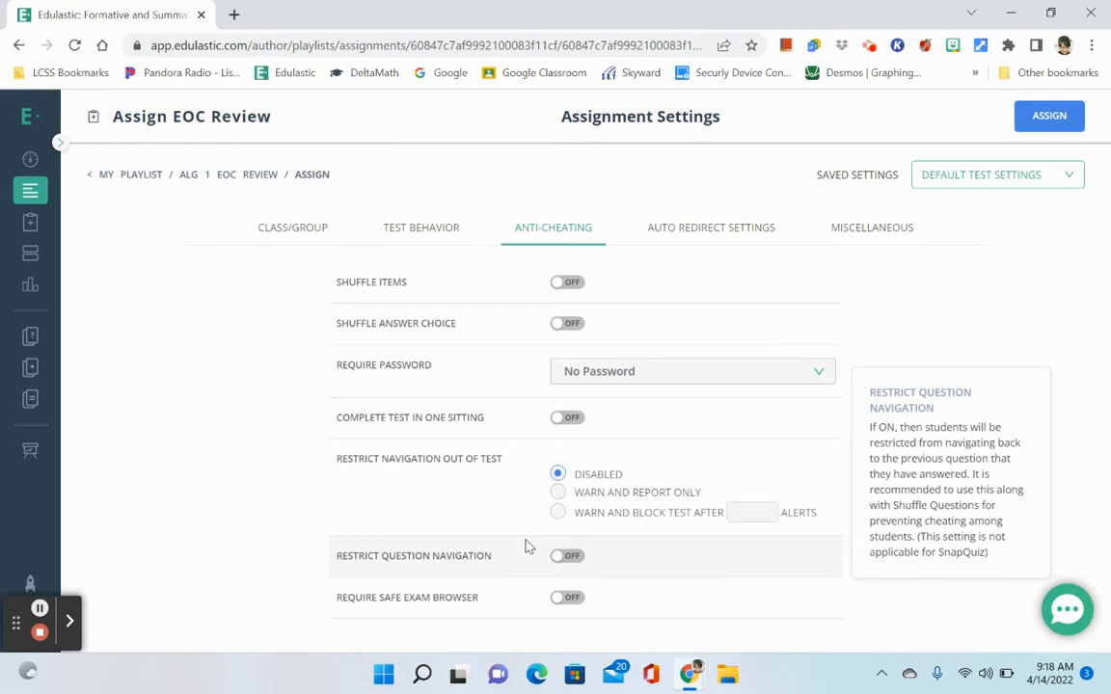
- Enable auto-redirect with a score threshold of 98% and 1 extra attempt allowed
click(699, 232)
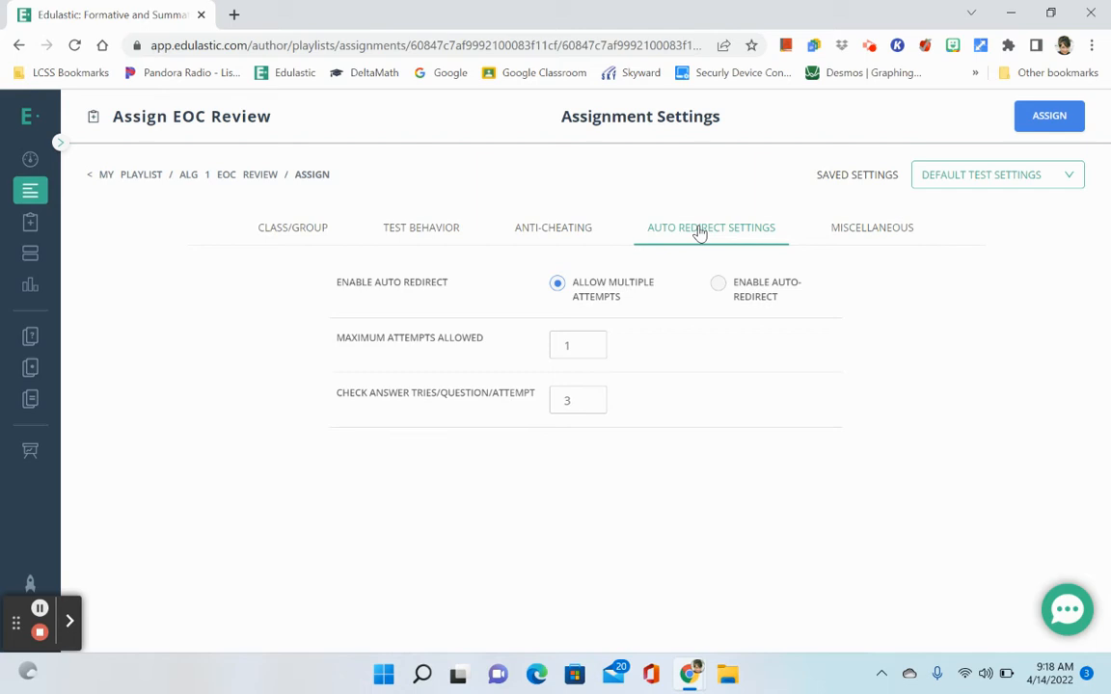
click(721, 286)
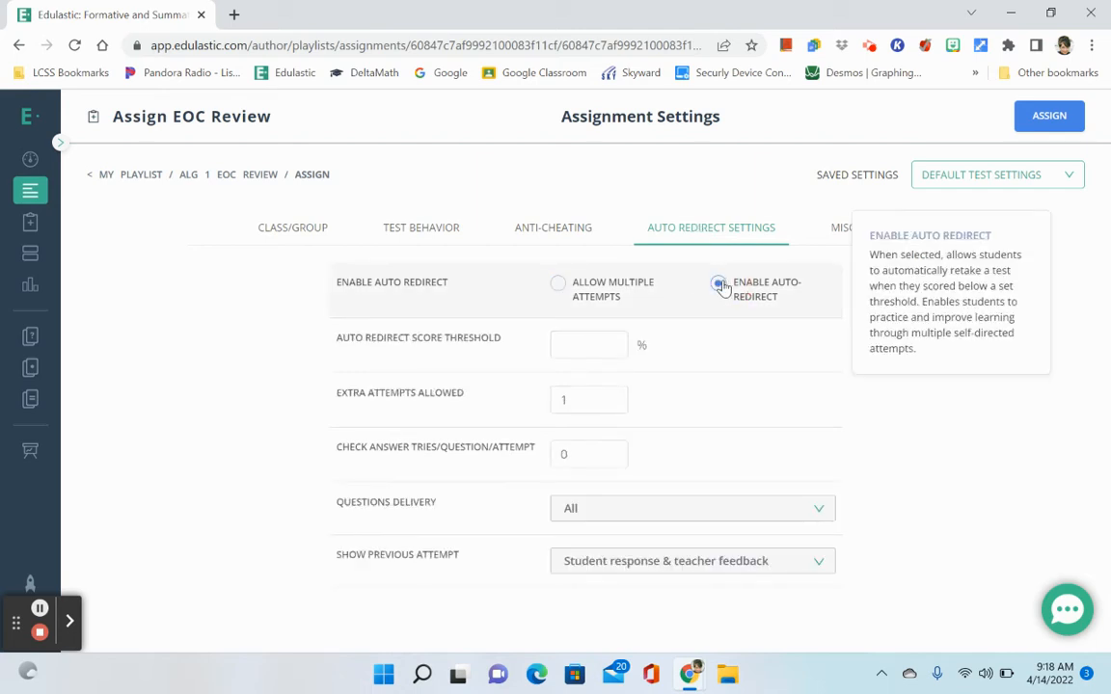
click(608, 346)
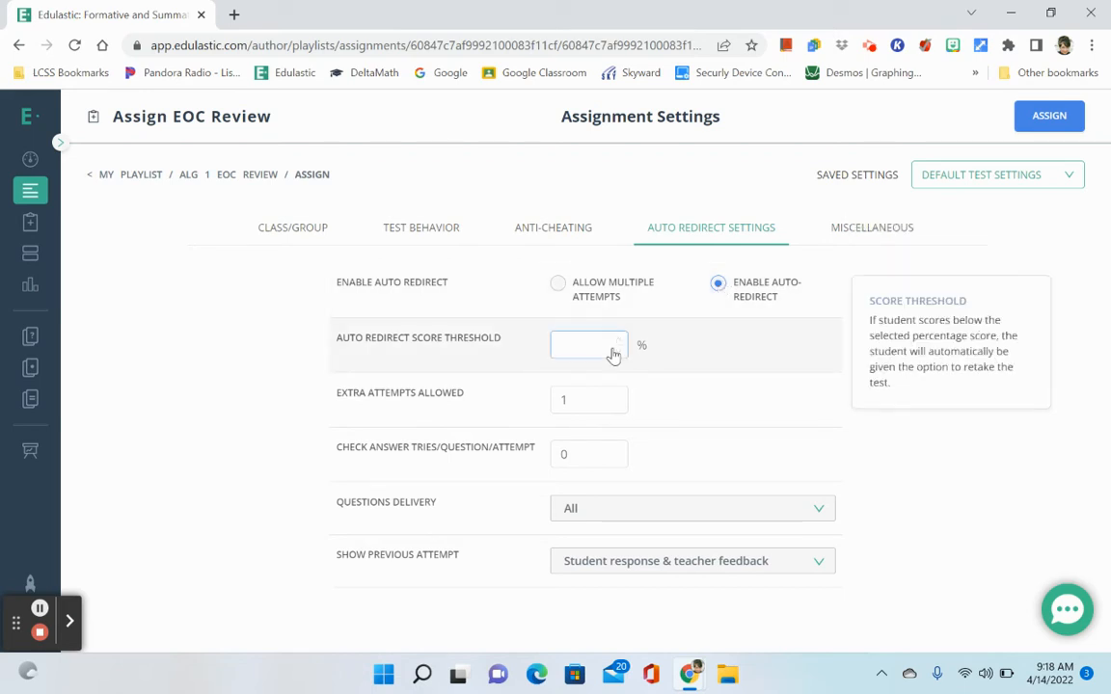
text(1)
key(BackSpace)
text(98)
click(654, 385)
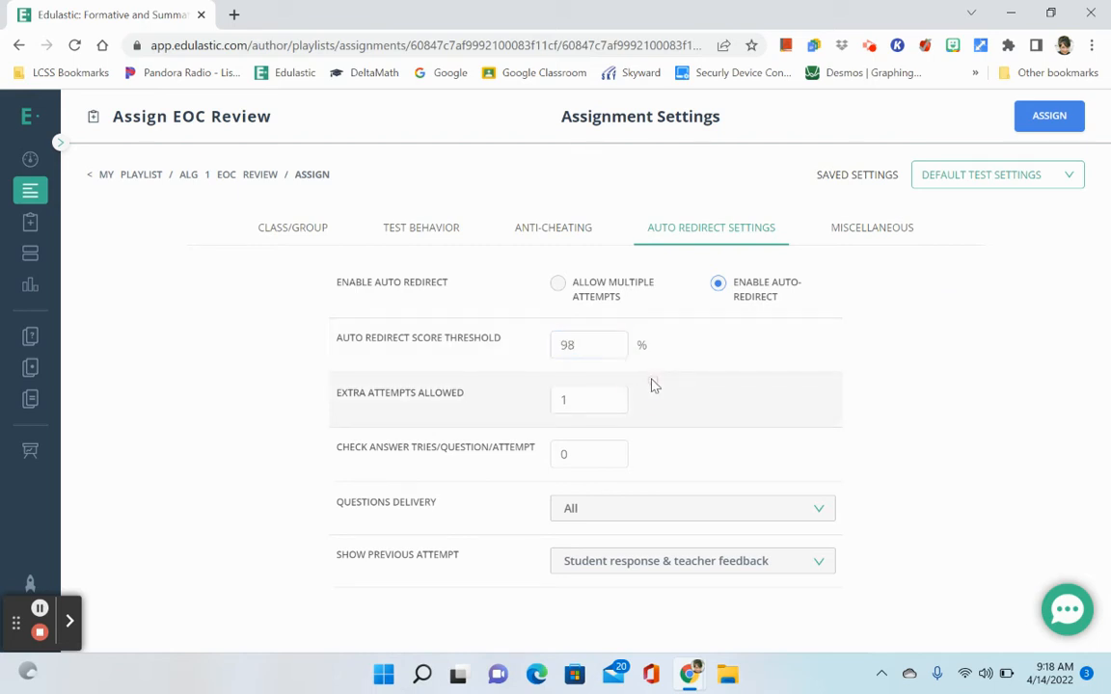
click(569, 406)
text(1)
click(650, 421)
mouse_move(609, 445)
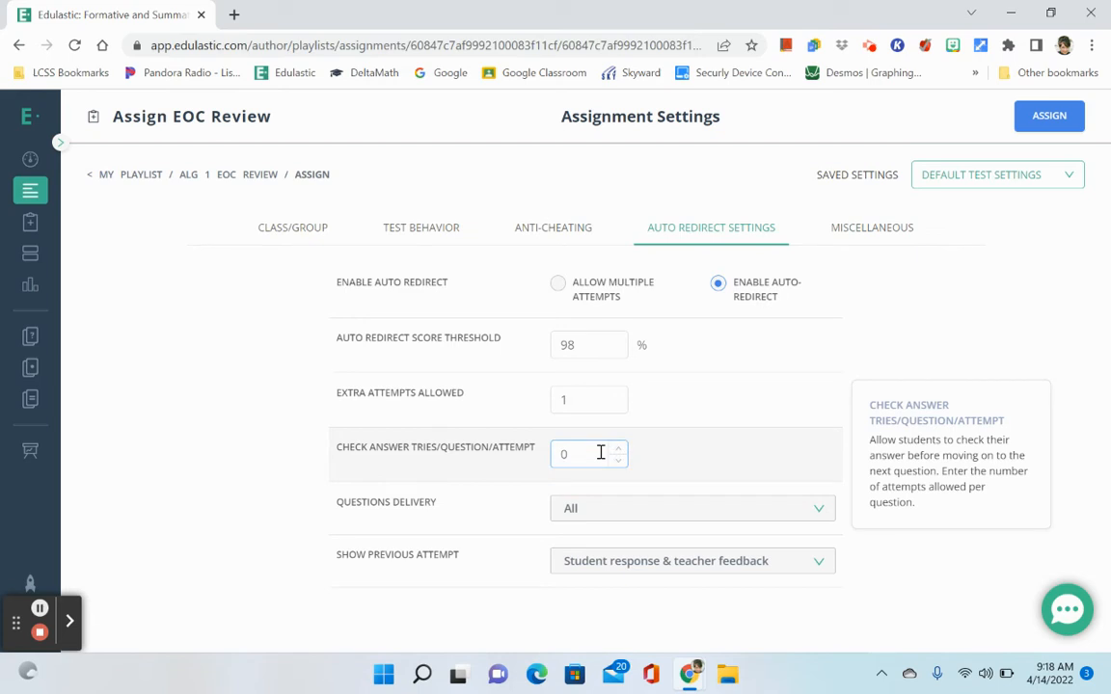
- Set redirected questions delivery to Skipped, Partial and Wrong, and show previous attempt to Student score, response & teacher feedback
mouse_move(701, 347)
click(588, 510)
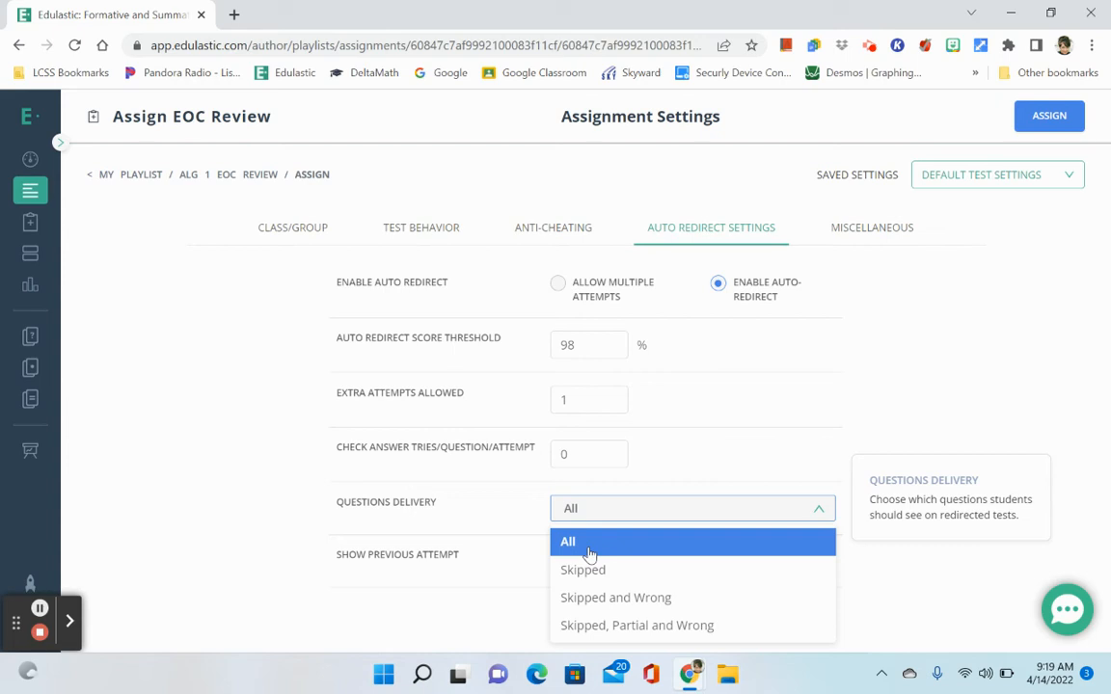
click(606, 626)
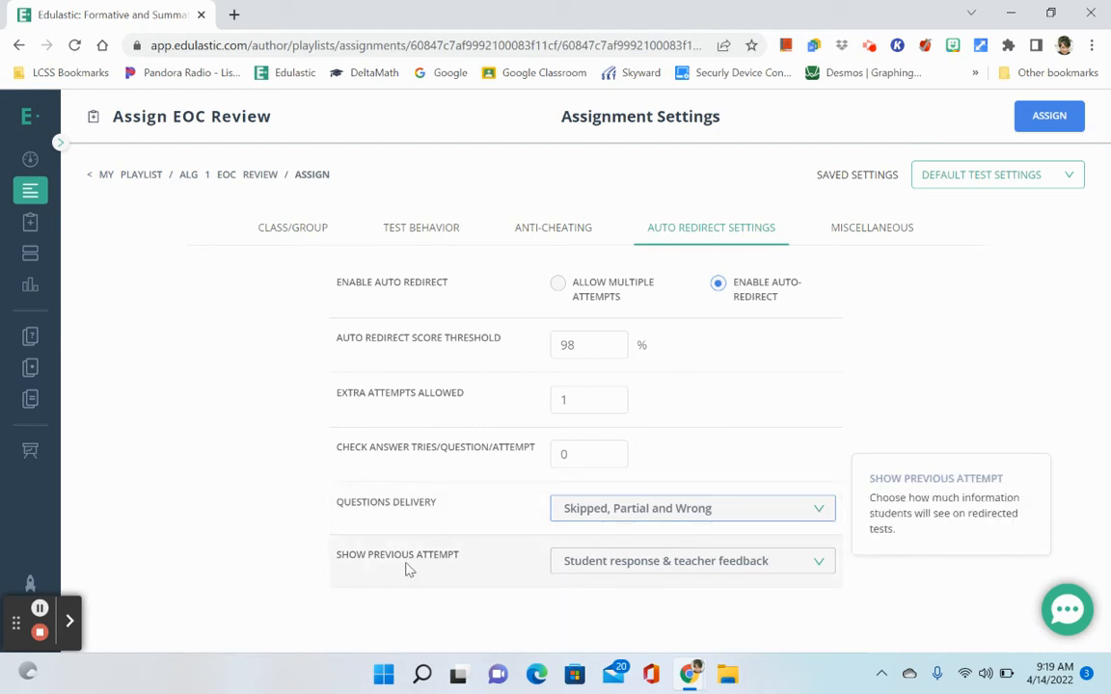
click(580, 565)
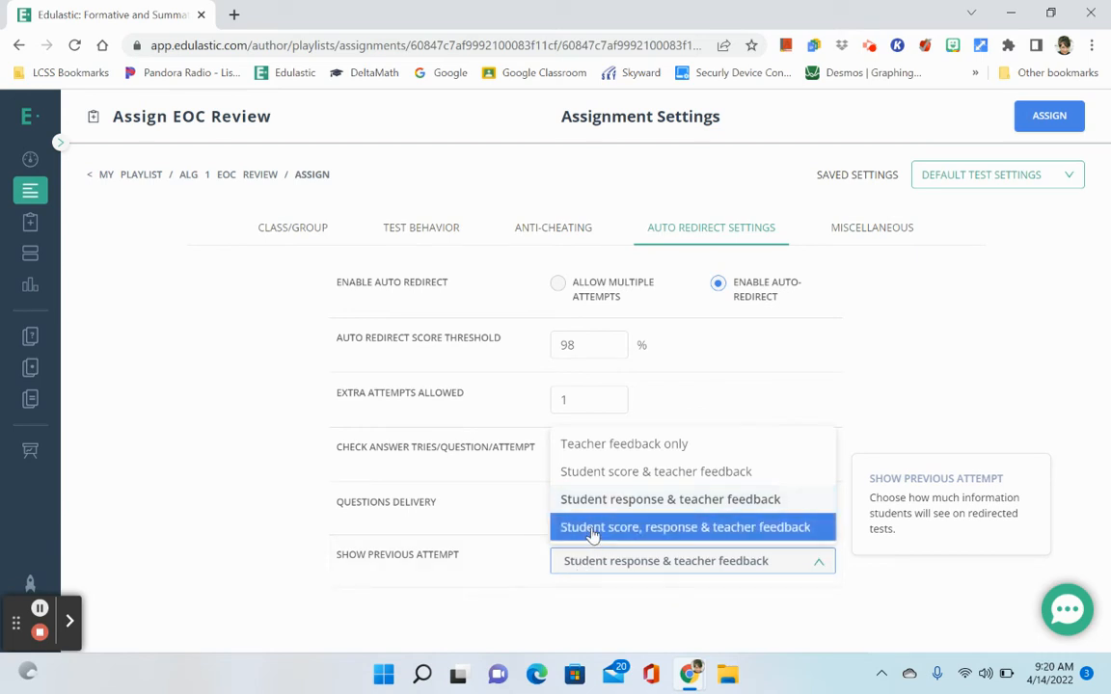
click(595, 498)
click(598, 528)
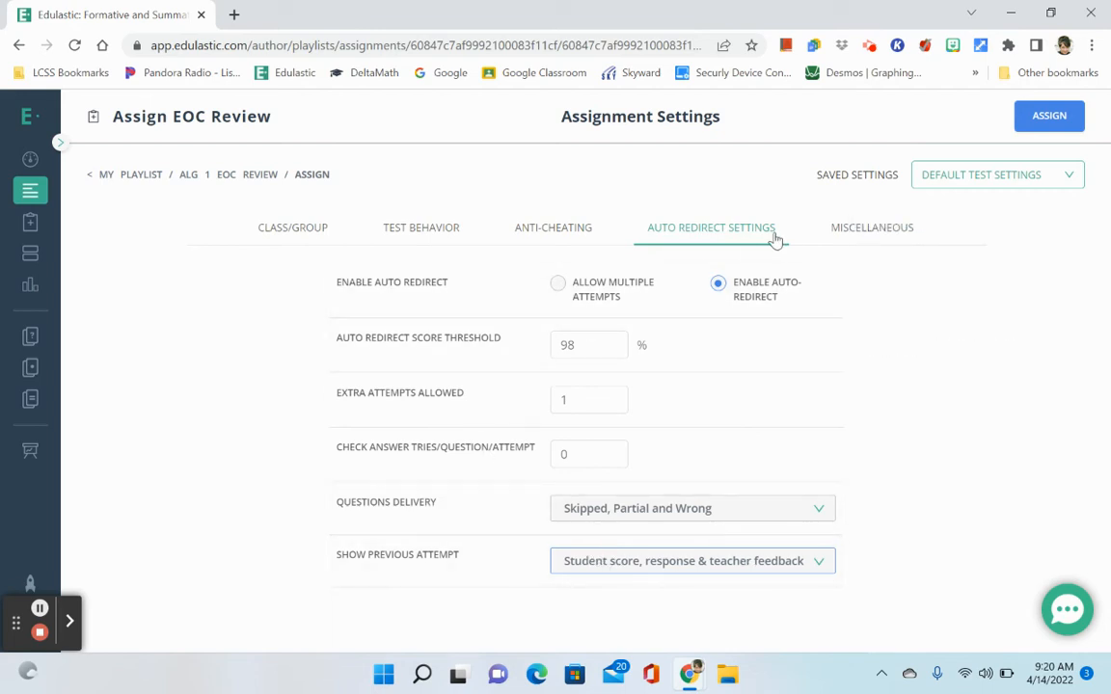
- Look through the miscellaneous performance band and accessibility settings, and apply the saved settings profile Homework
click(847, 233)
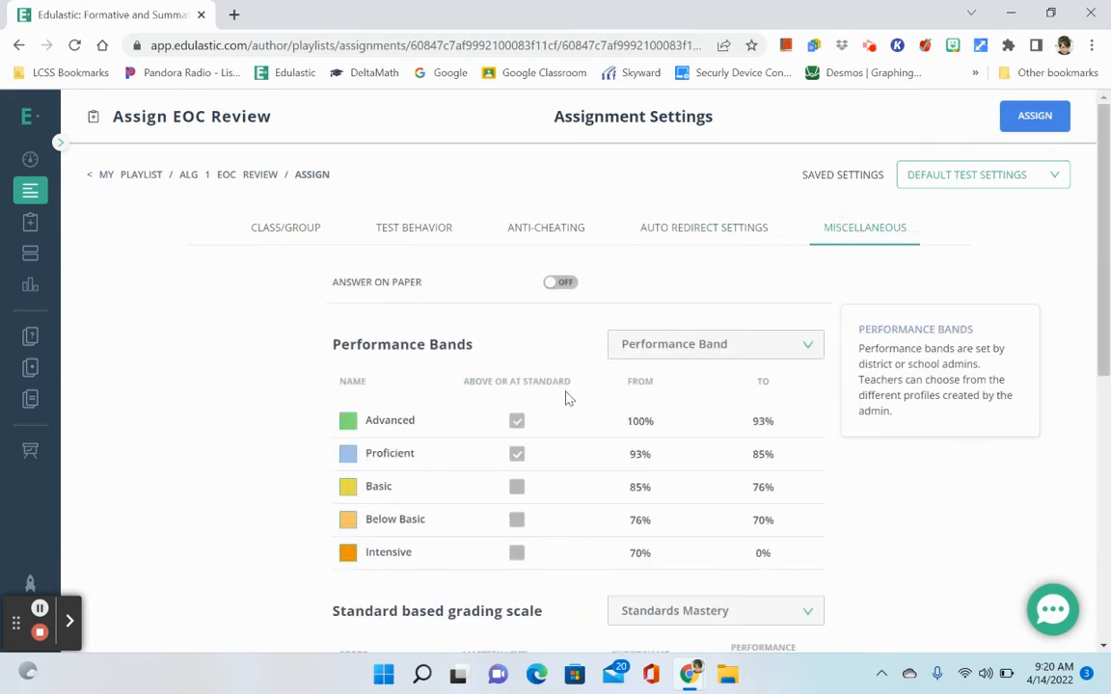
scroll(566, 397, down, 5)
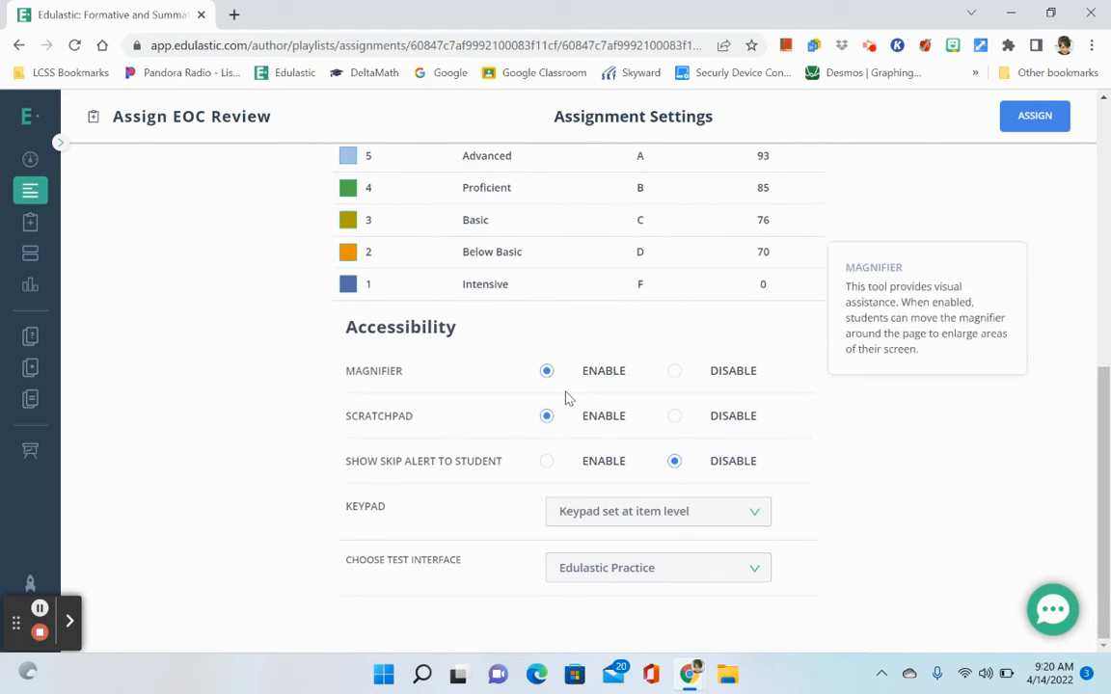
scroll(566, 397, up, 5)
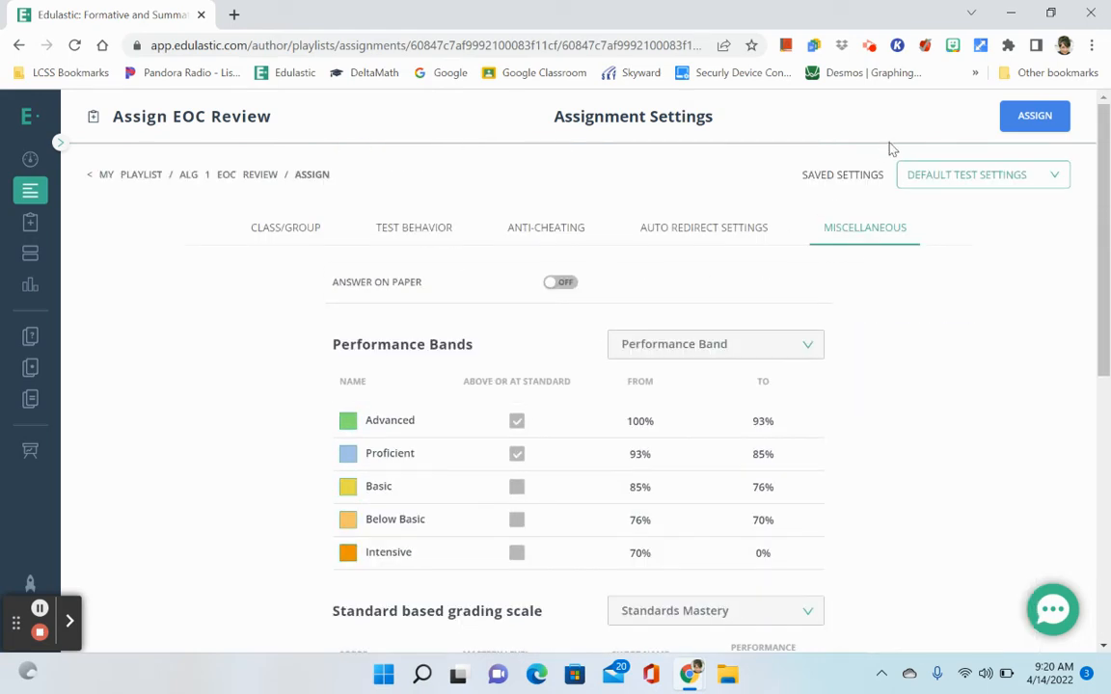
click(931, 184)
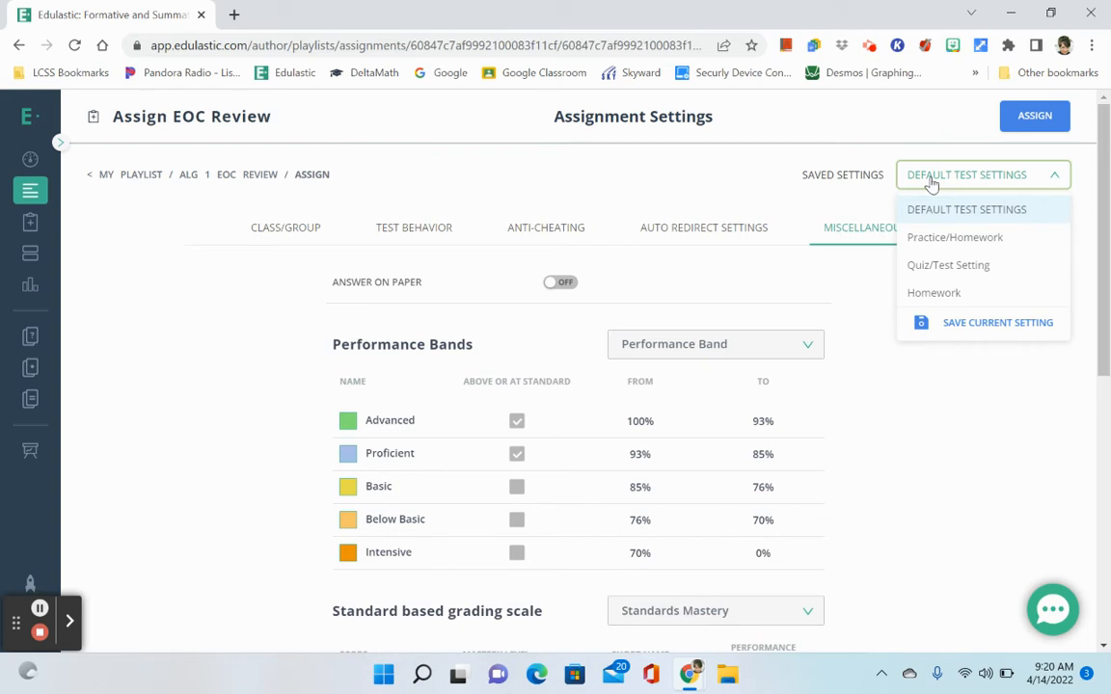
click(940, 295)
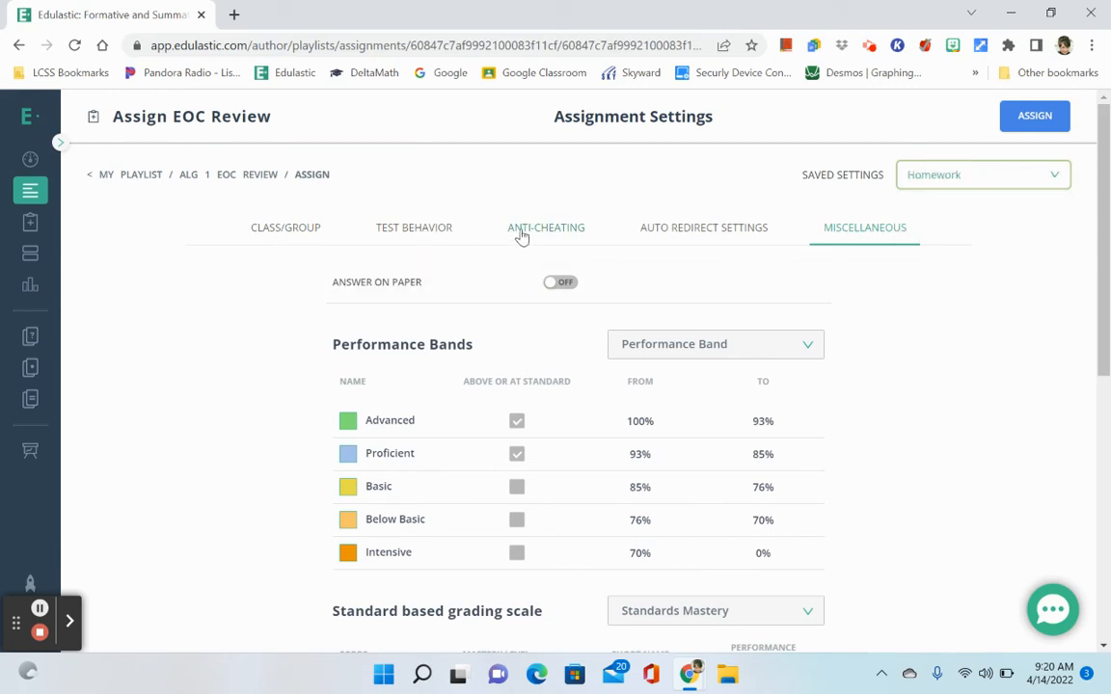
- Switch the auto redirect settings to Allow Multiple Attempts and set the check answer tries per question to 1
right_click(667, 233)
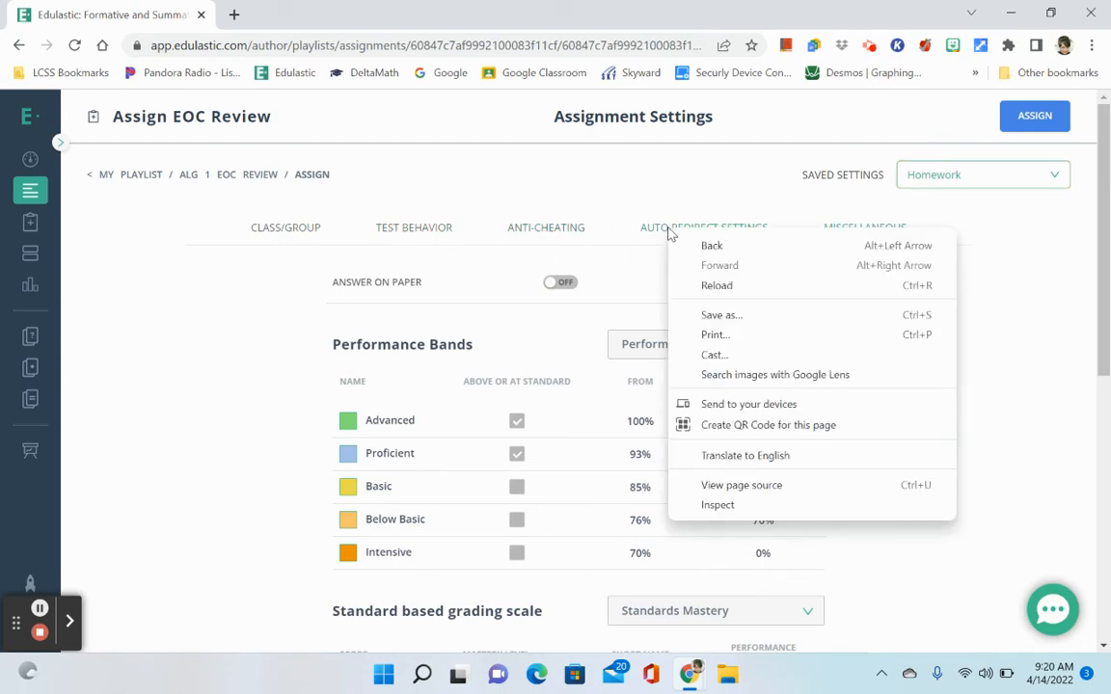
click(665, 230)
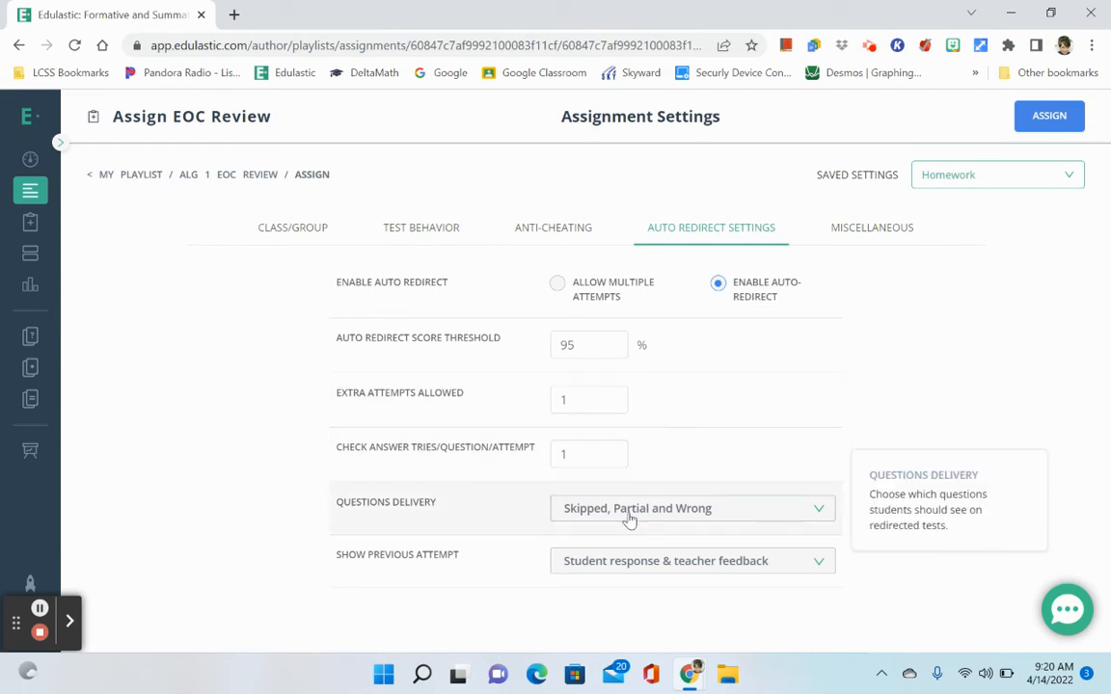
click(565, 288)
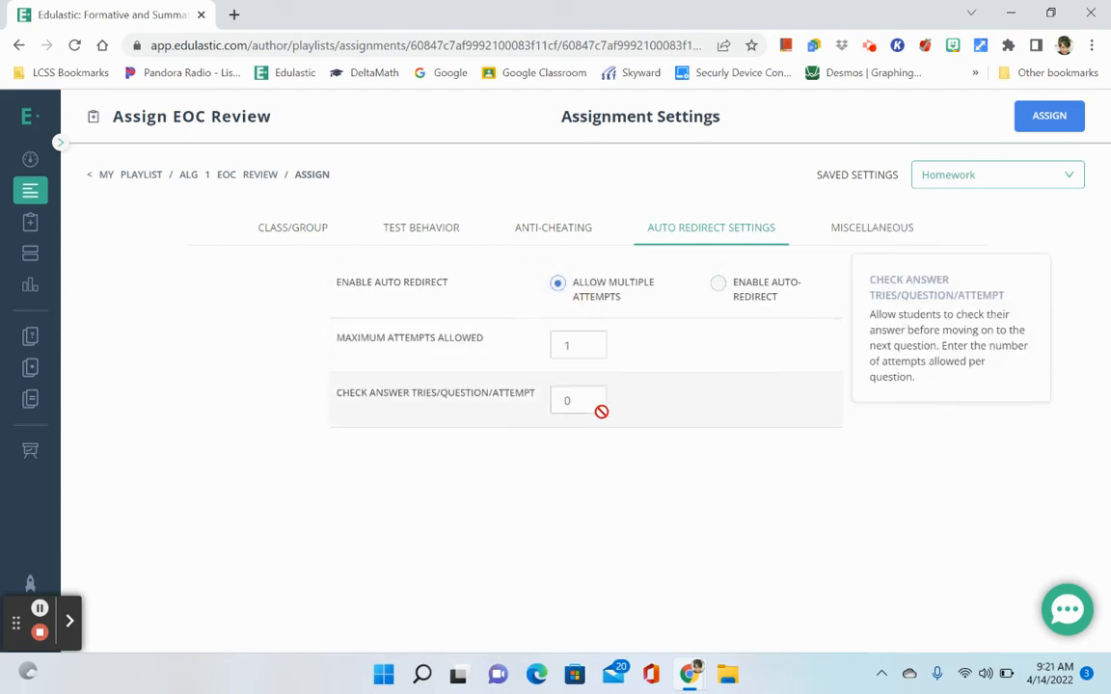
click(597, 397)
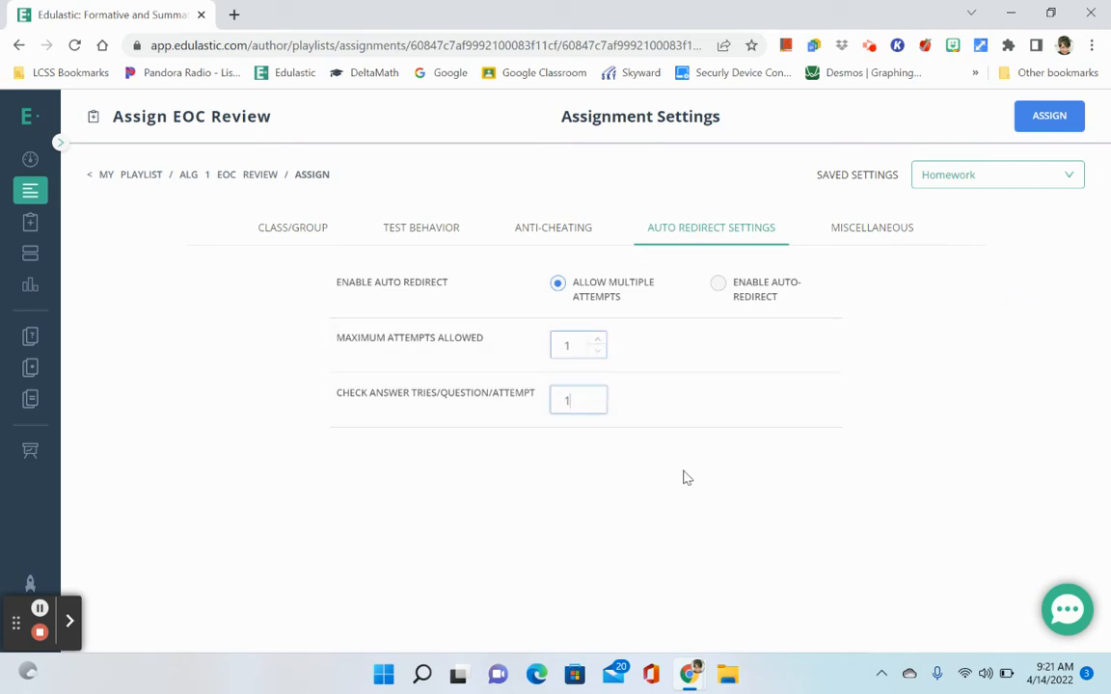
- Apply the saved settings profile Quiz/Test Setting and go to the assignment's class and group settings
click(962, 179)
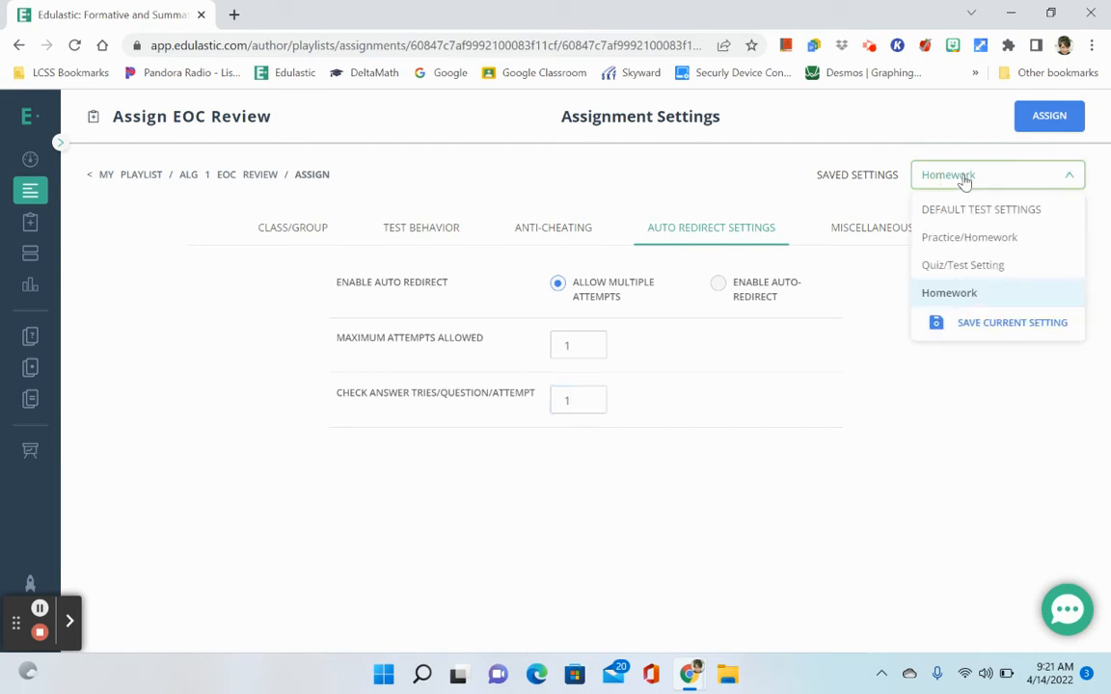
click(962, 265)
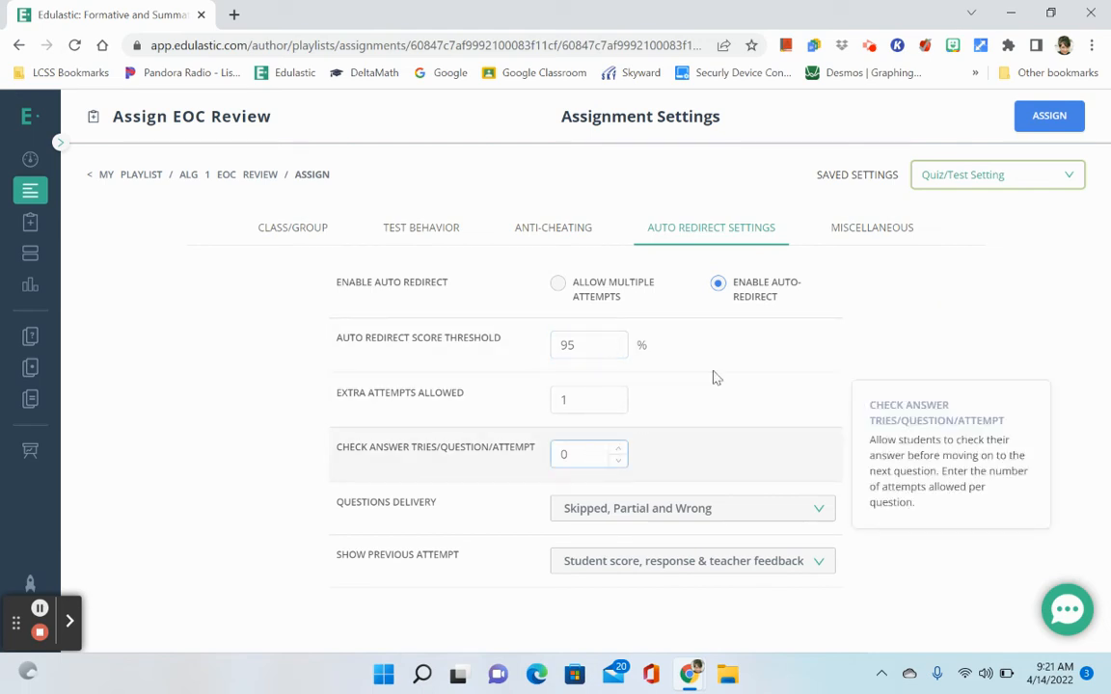
click(301, 237)
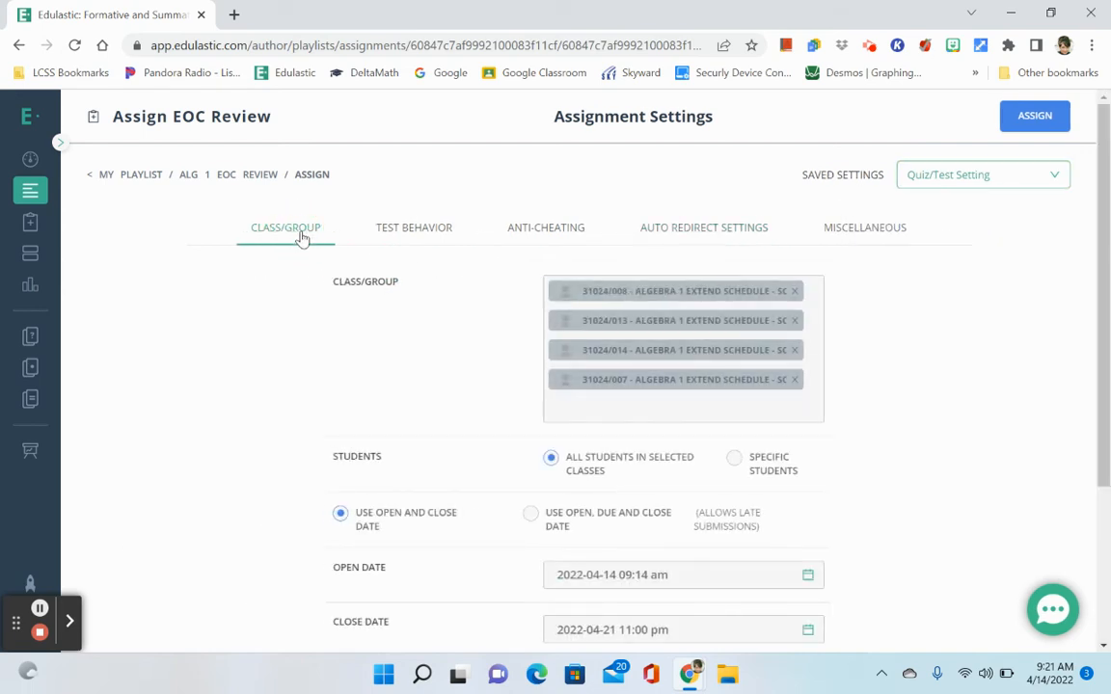
- Apply the saved settings profile Homework and review its test behavior, anti-cheating and auto redirect settings
click(986, 179)
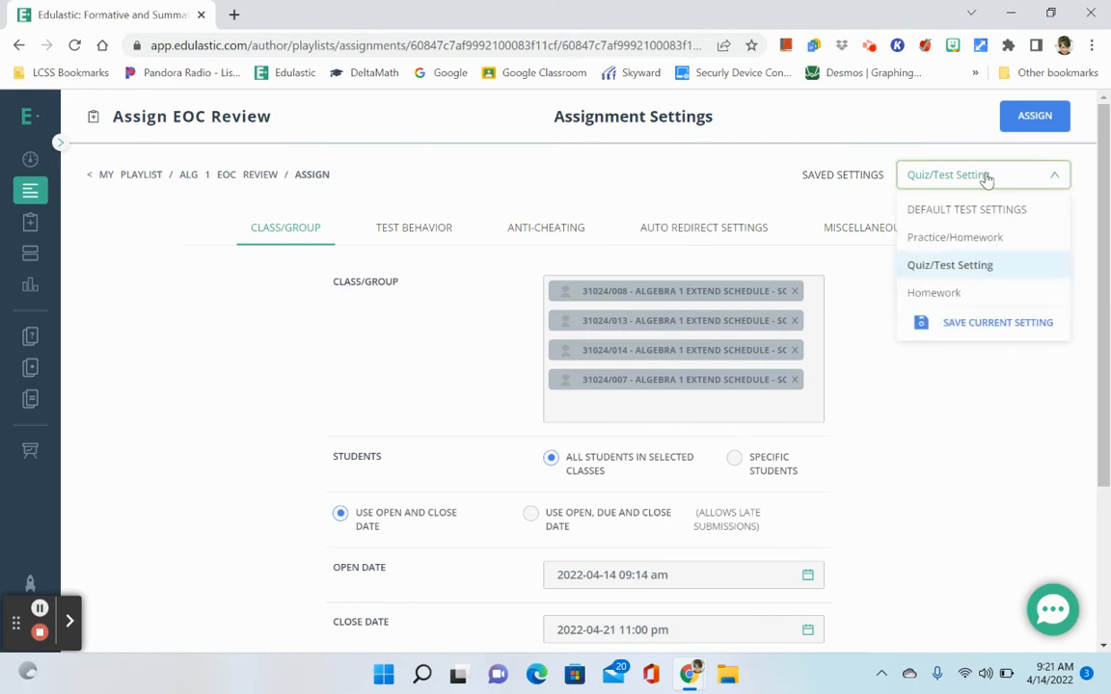
click(950, 293)
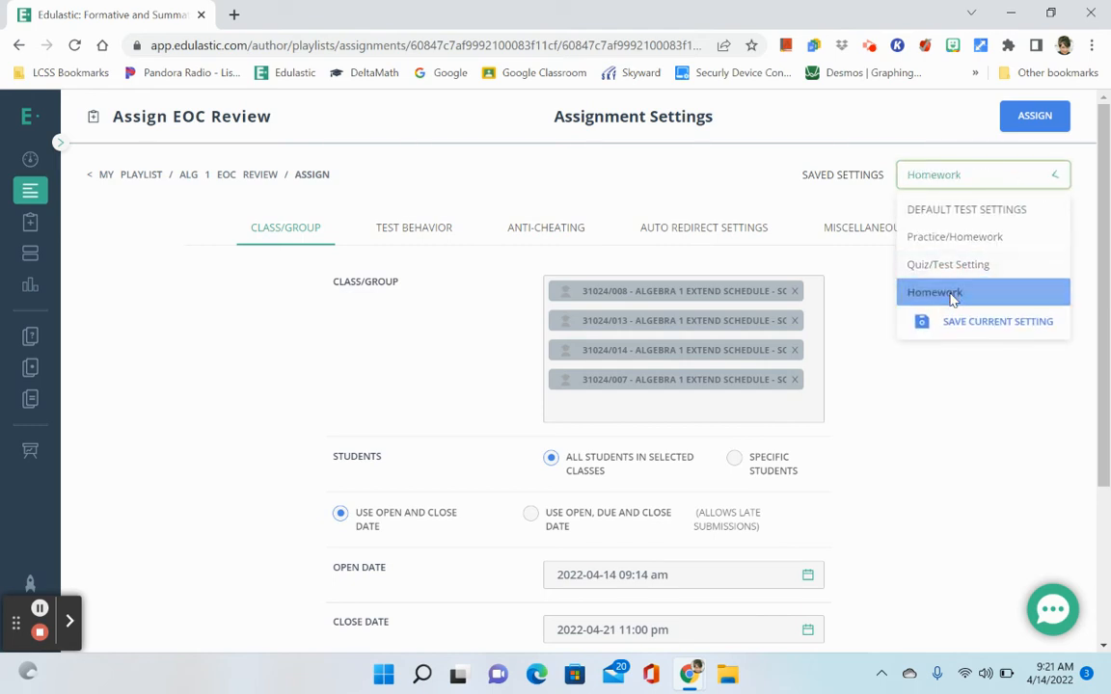
right_click(950, 298)
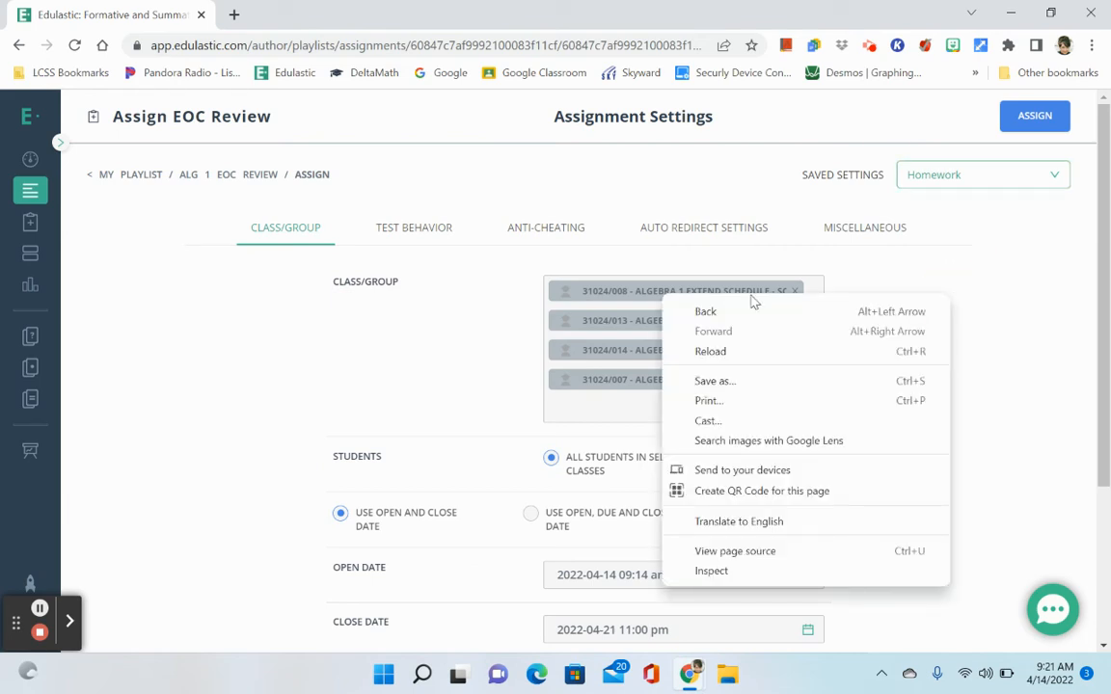
click(426, 231)
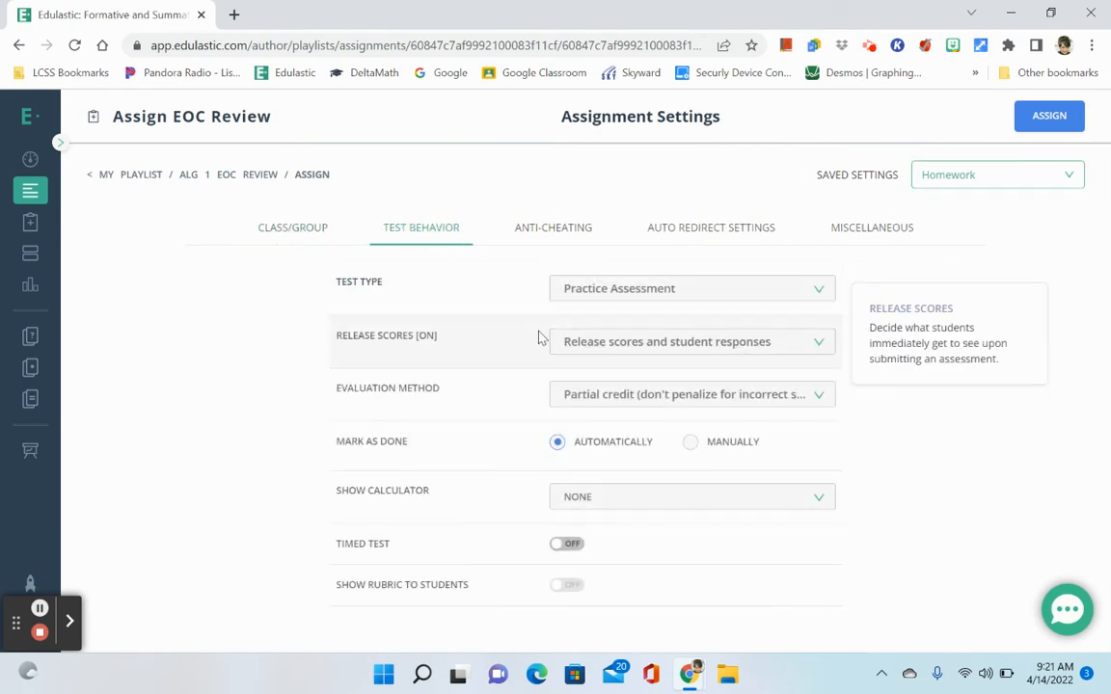
click(566, 228)
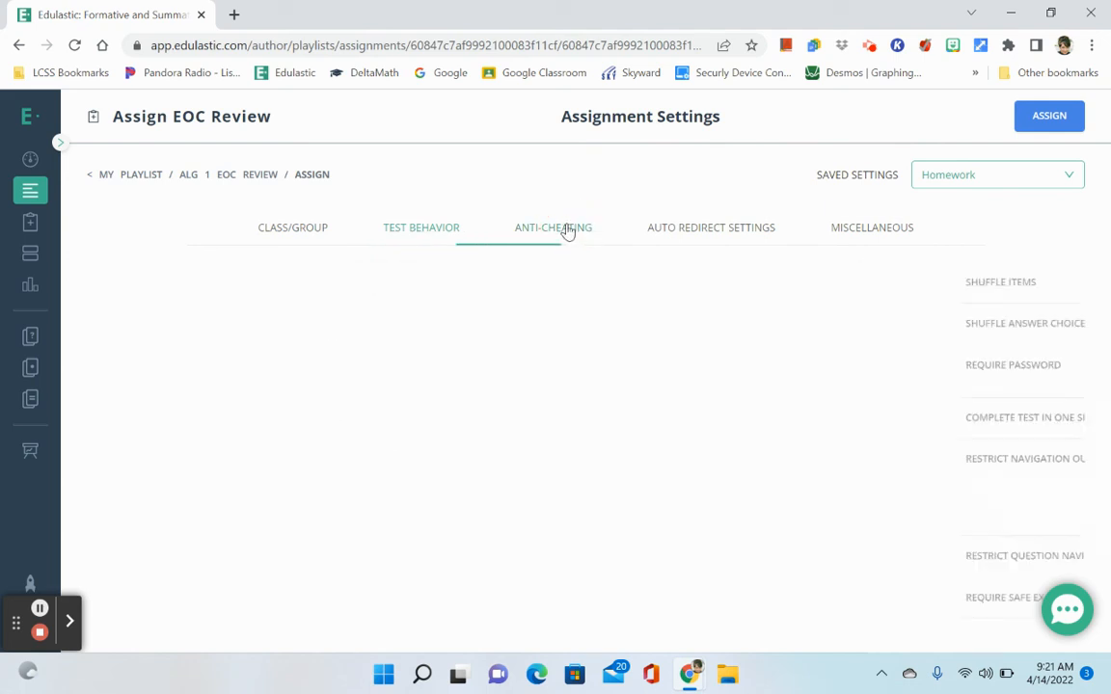
click(680, 230)
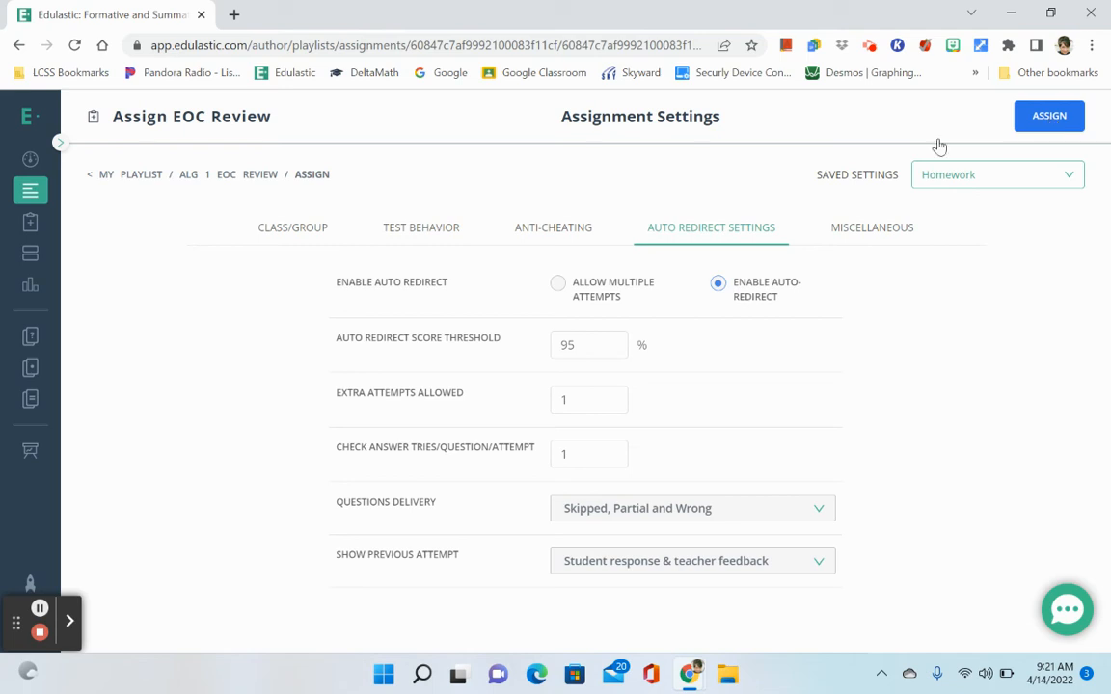
- Set the open policy in the class and group settings to Open Manually in Class
click(295, 232)
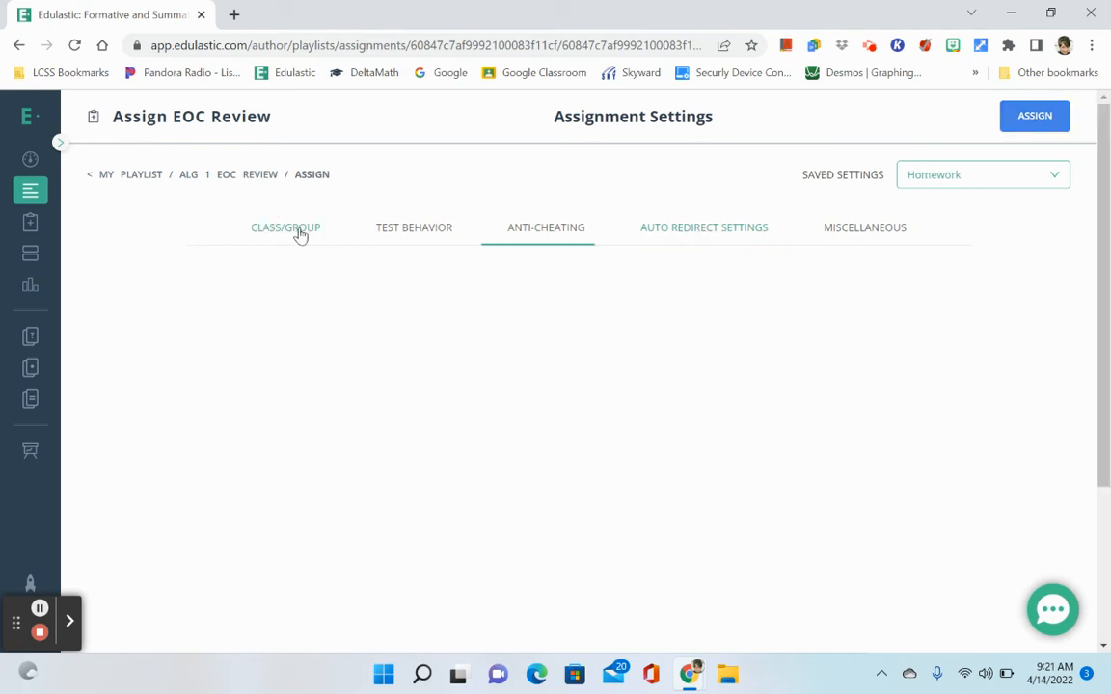
scroll(508, 441, down, 3)
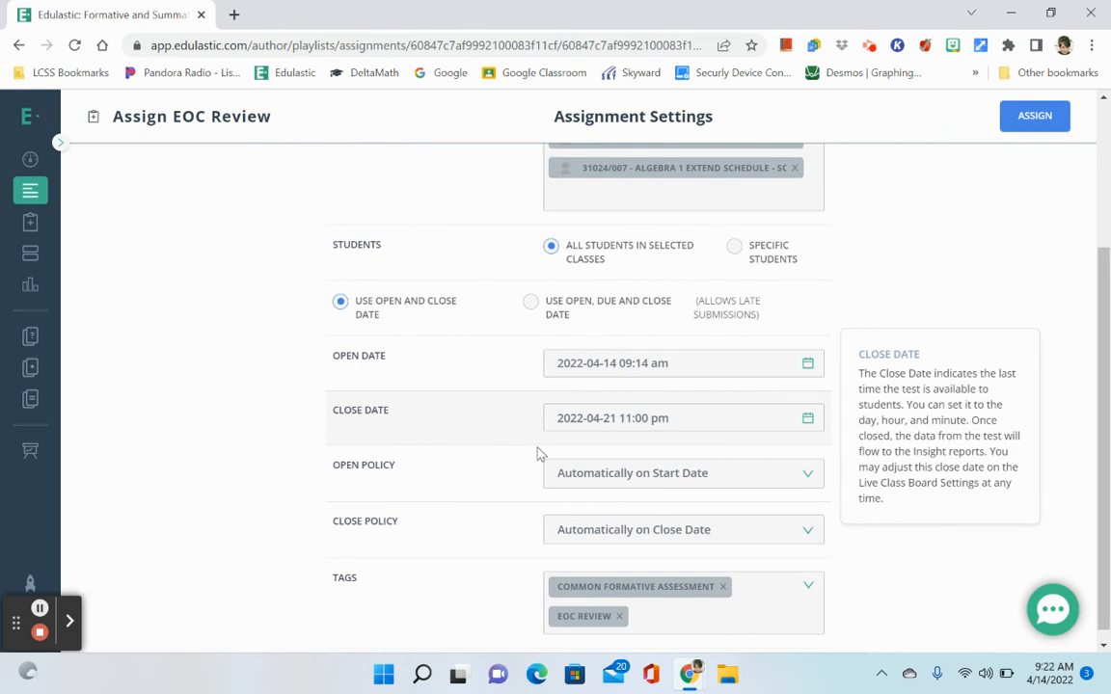
click(616, 472)
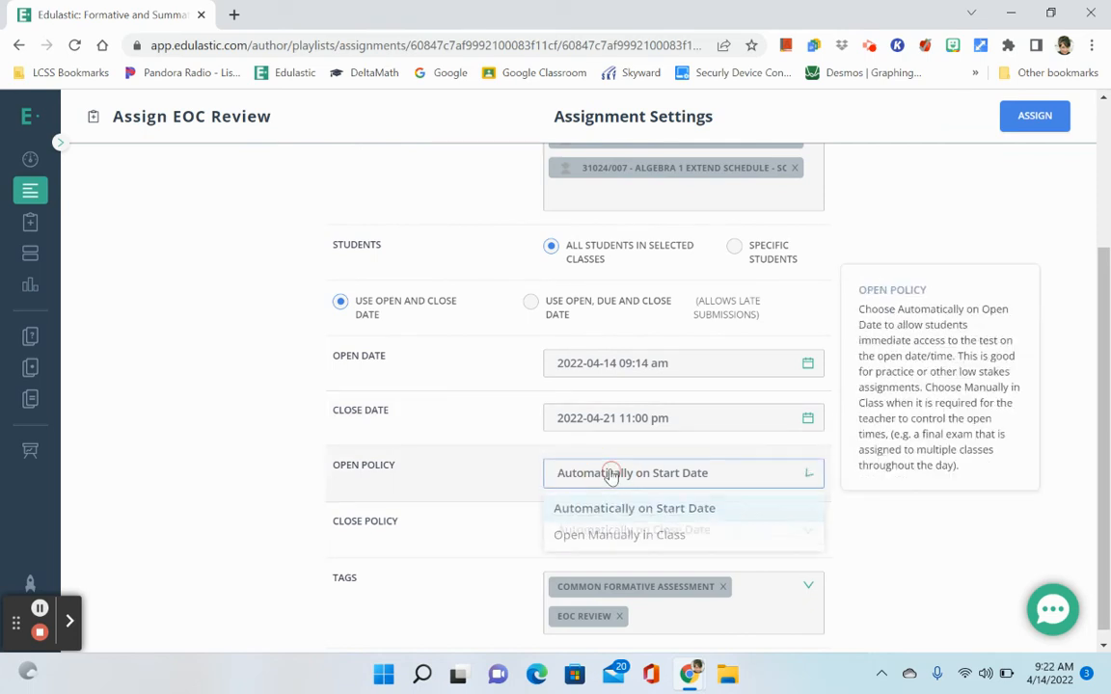
click(616, 536)
click(210, 461)
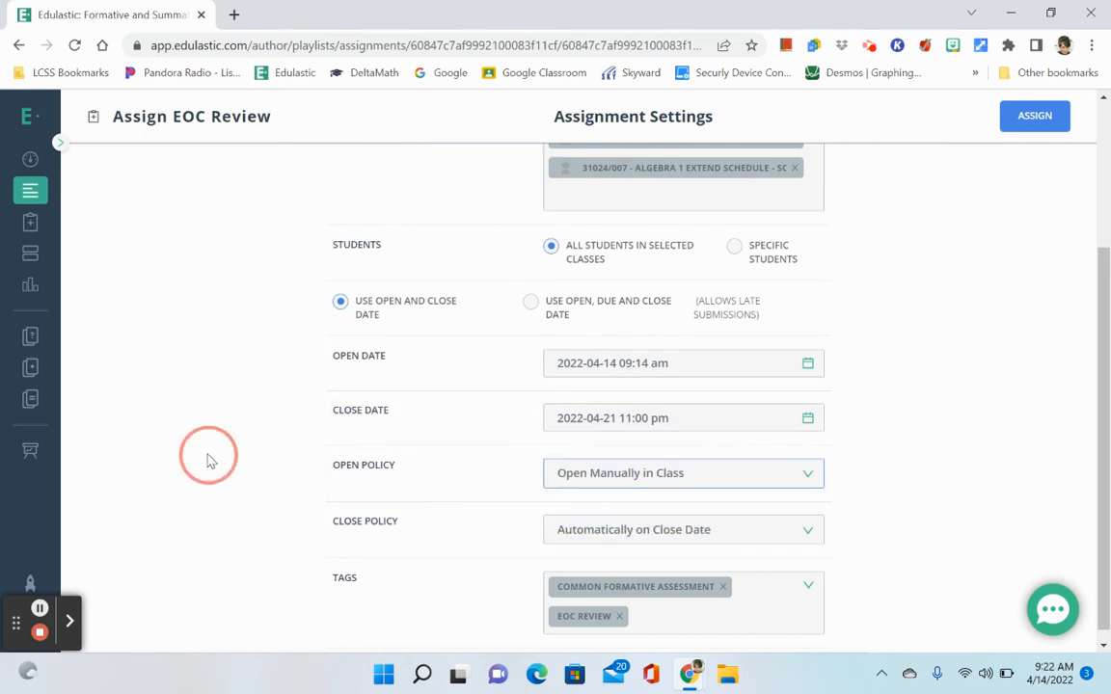
- Assign the EOC Review test to the four selected Algebra 1 classes
scroll(924, 263, up, 3)
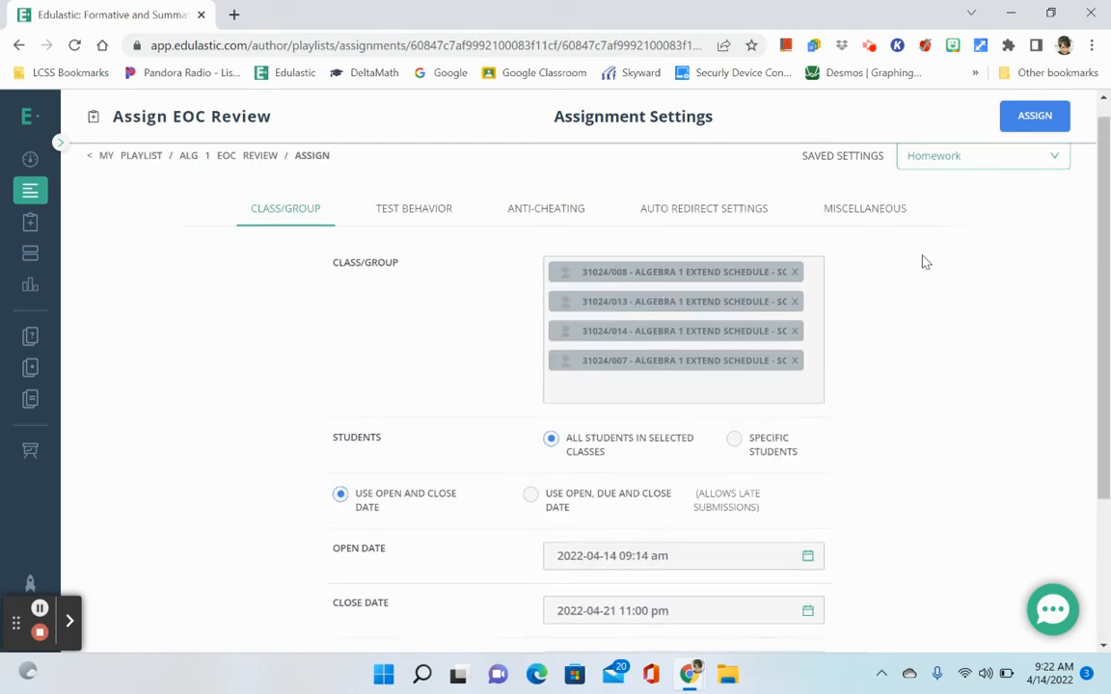
scroll(924, 262, up, 1)
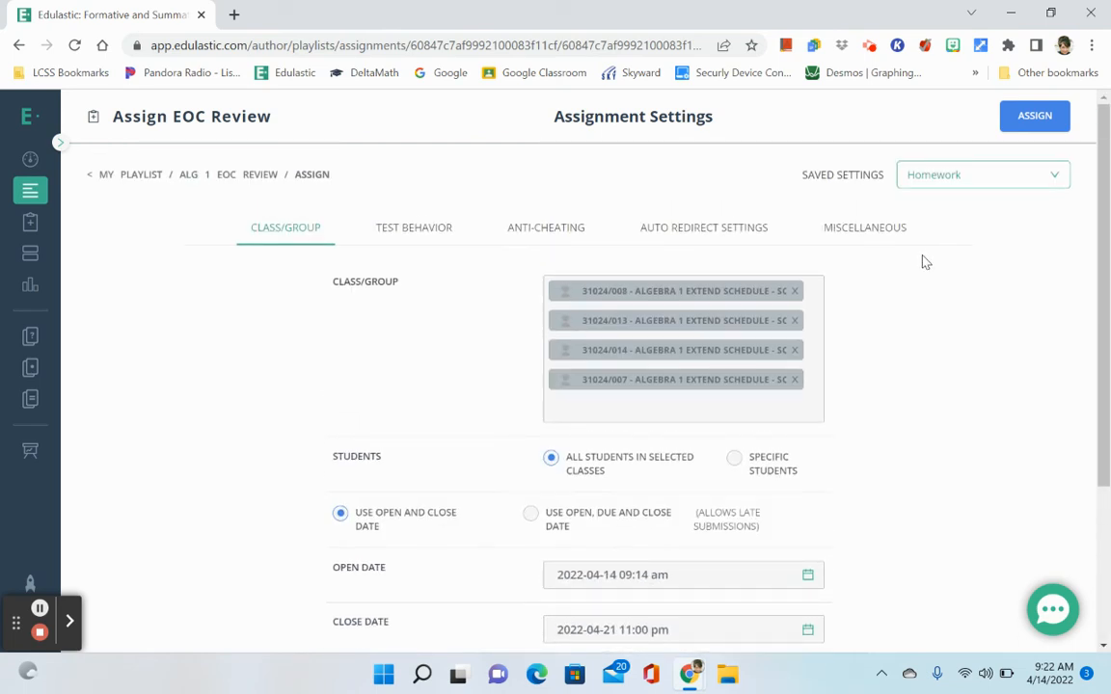
click(1034, 116)
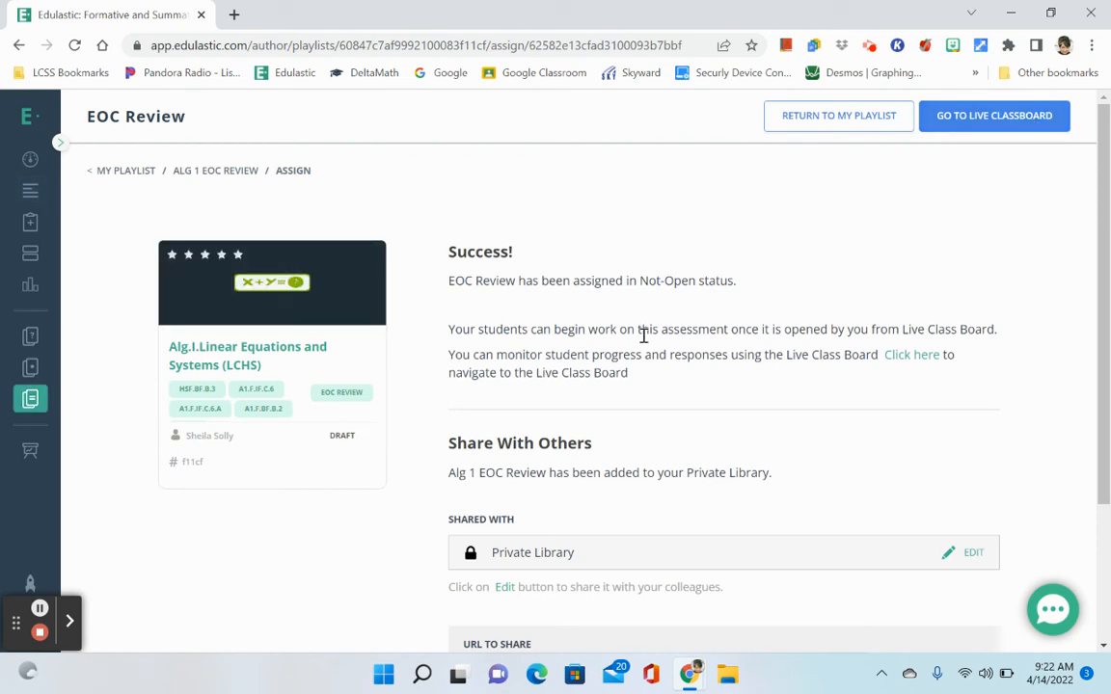
- From the assignments list, open and look over the live class board of U8HW7: Solve by Square Roots for class 31024/013
mouse_move(49, 290)
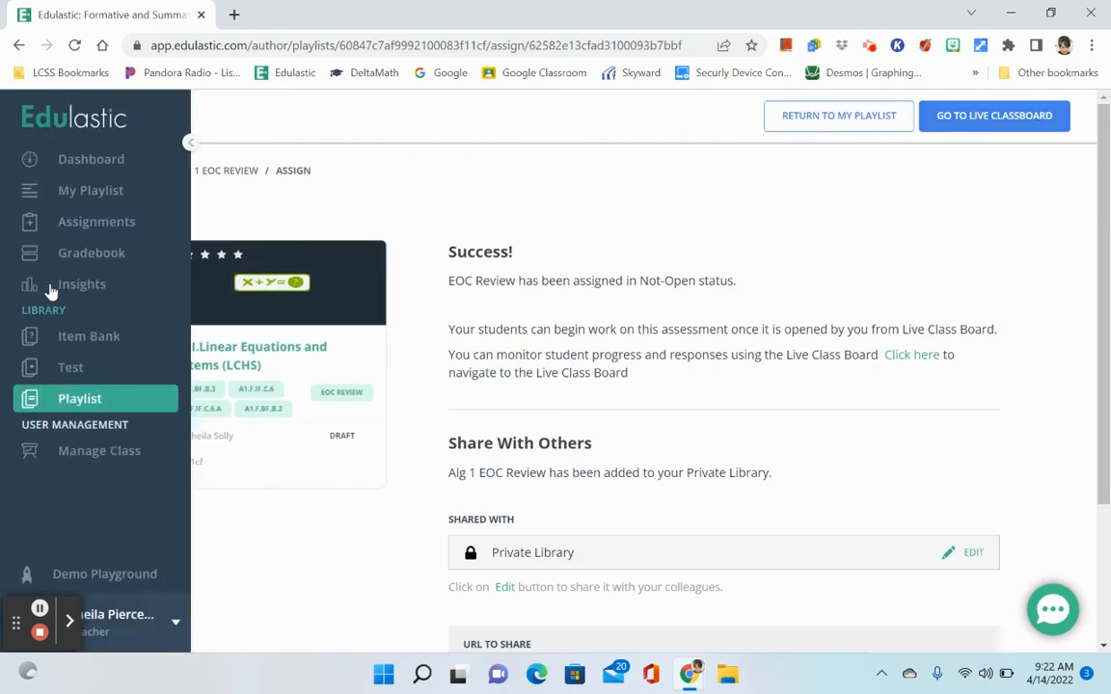
click(85, 227)
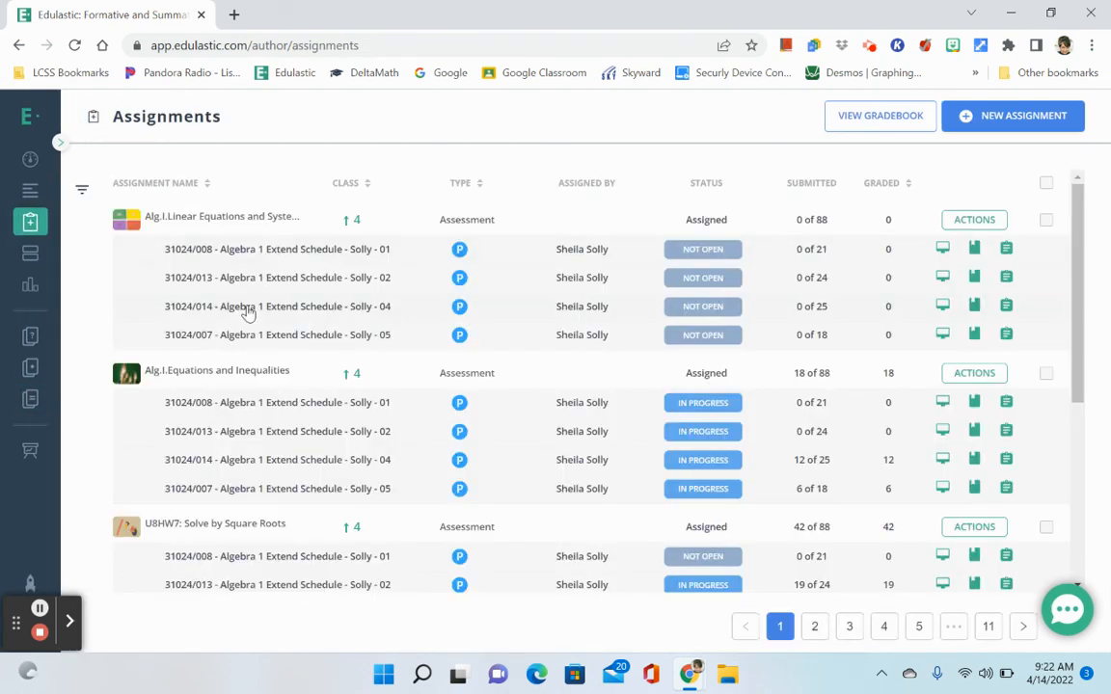
scroll(249, 311, down, 2)
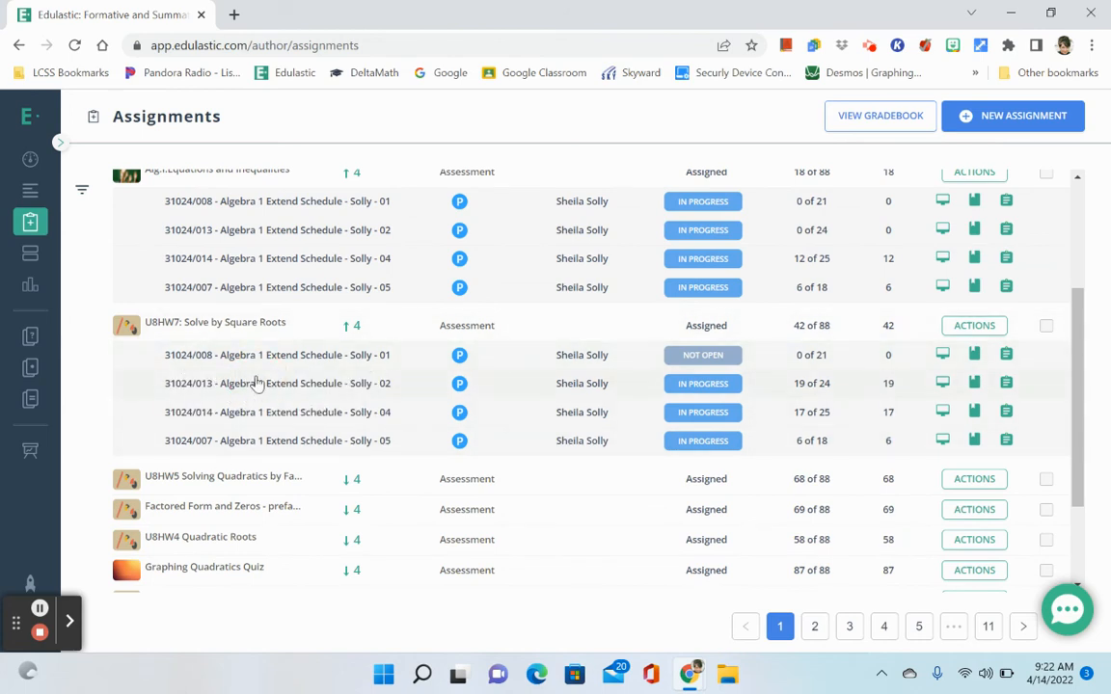
click(260, 384)
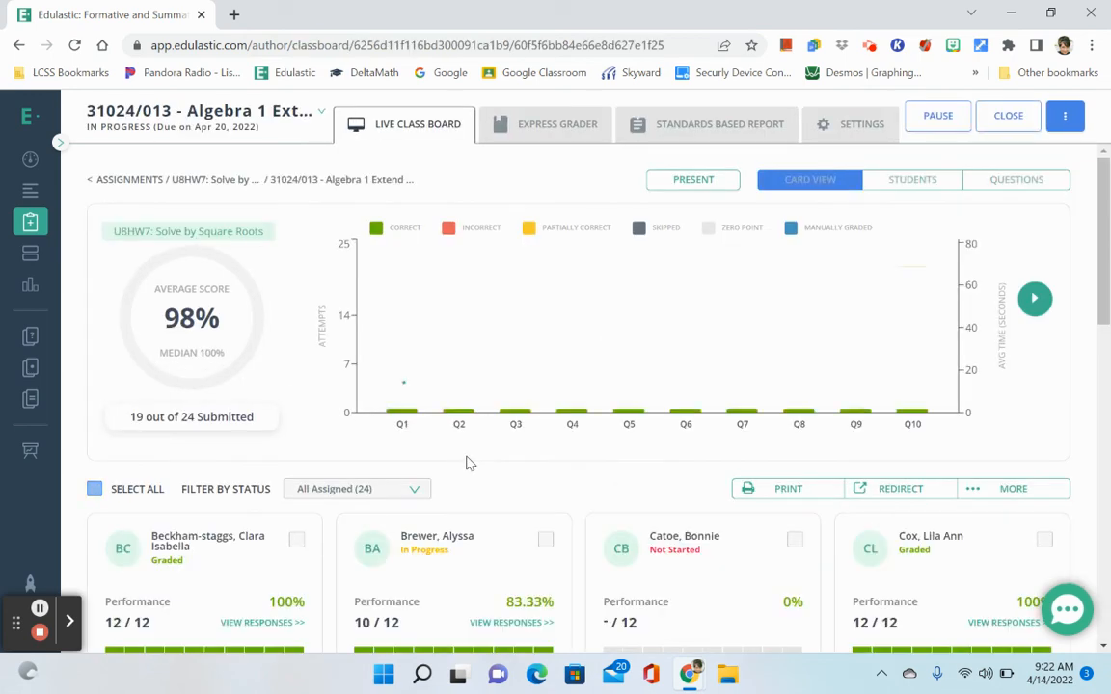
scroll(466, 461, down, 3)
scroll(466, 463, up, 3)
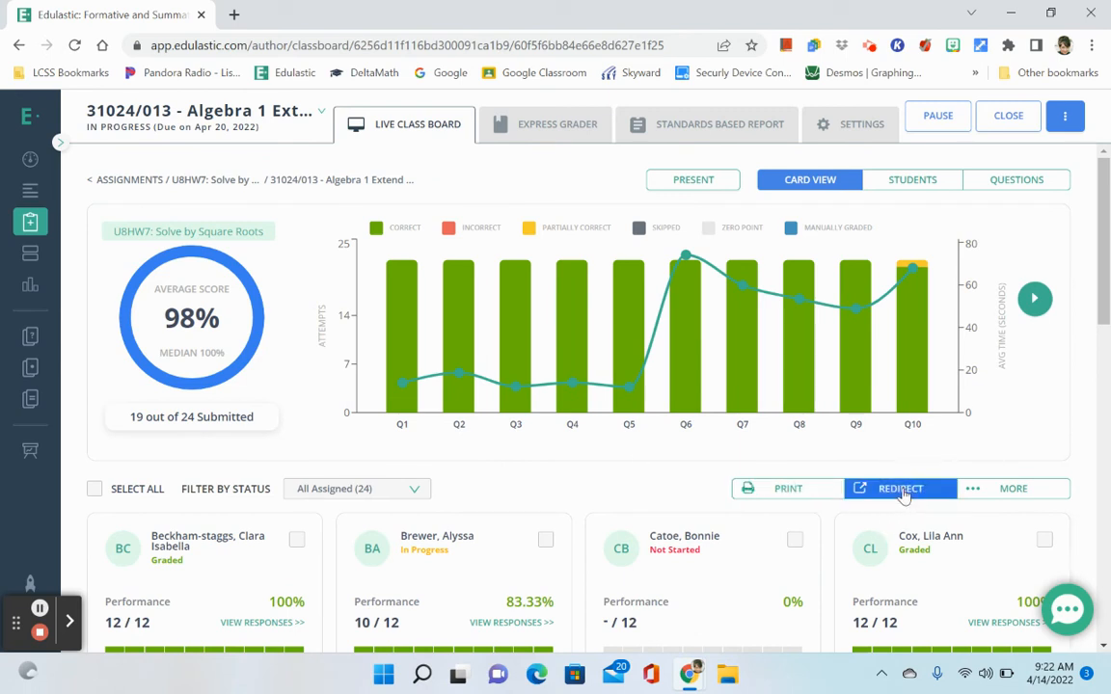
- Prepare a redirect for the first student with Skipped, Partial and Wrong questions, showing Student score, response & teacher feedback, and cancel it
click(297, 541)
click(882, 492)
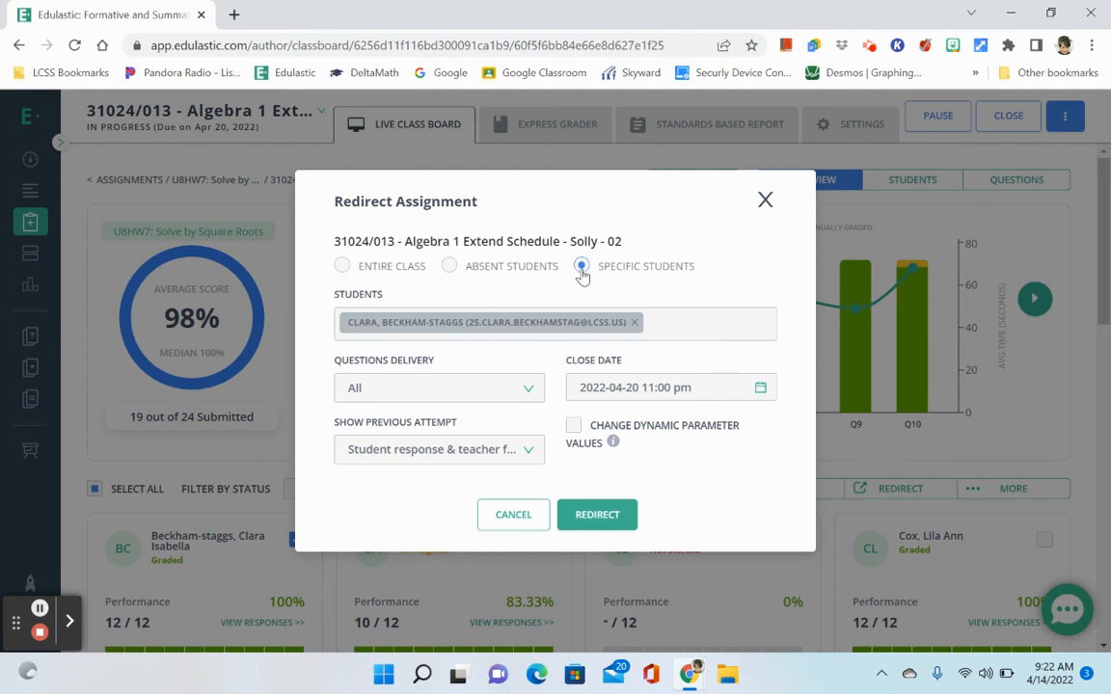
click(467, 388)
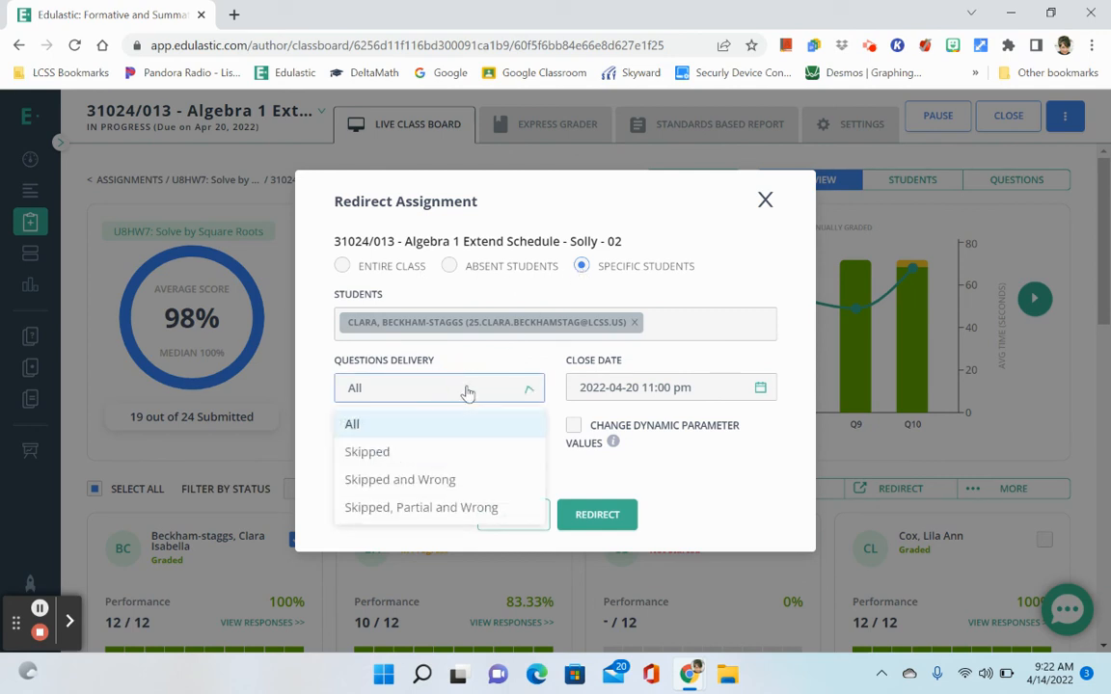
click(461, 517)
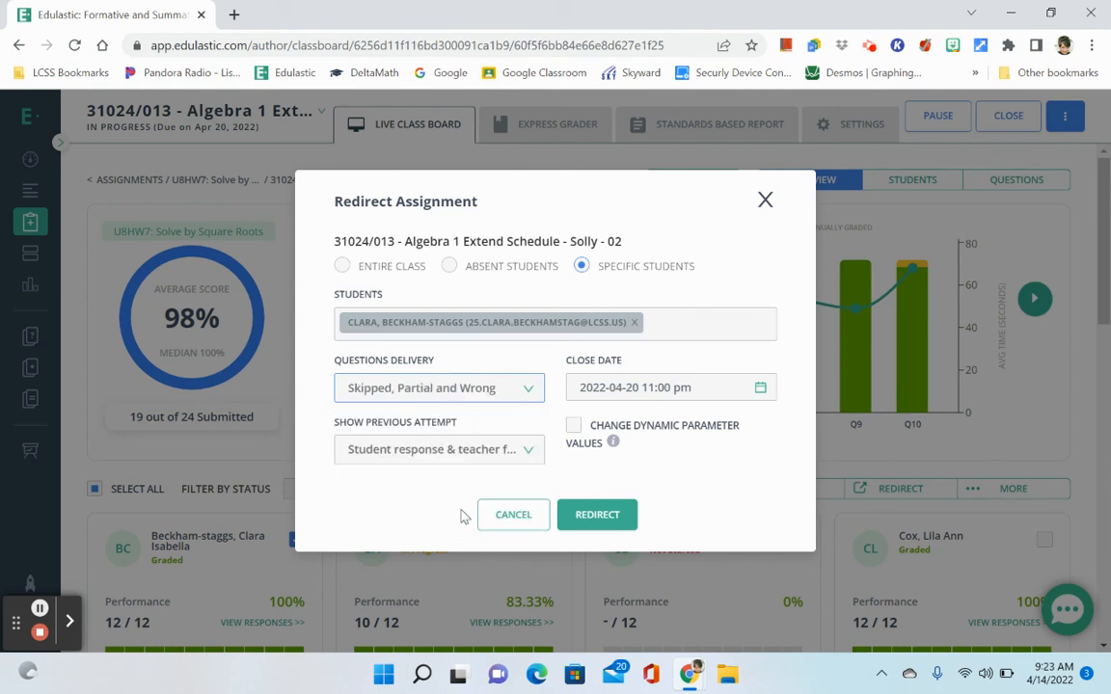
click(434, 449)
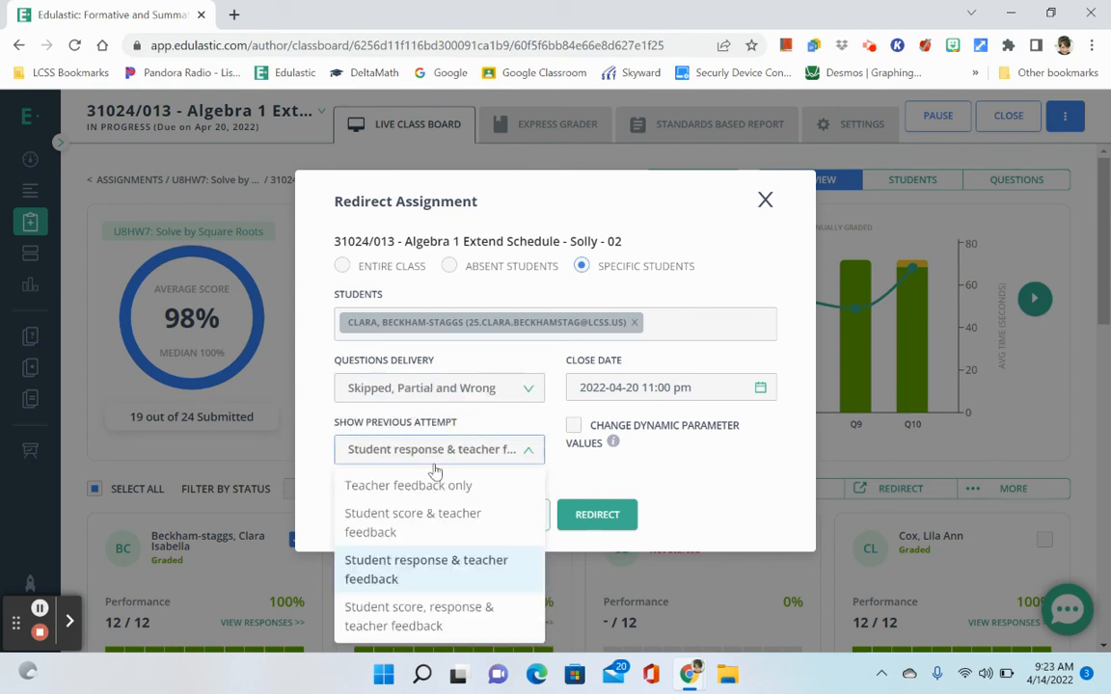
click(434, 620)
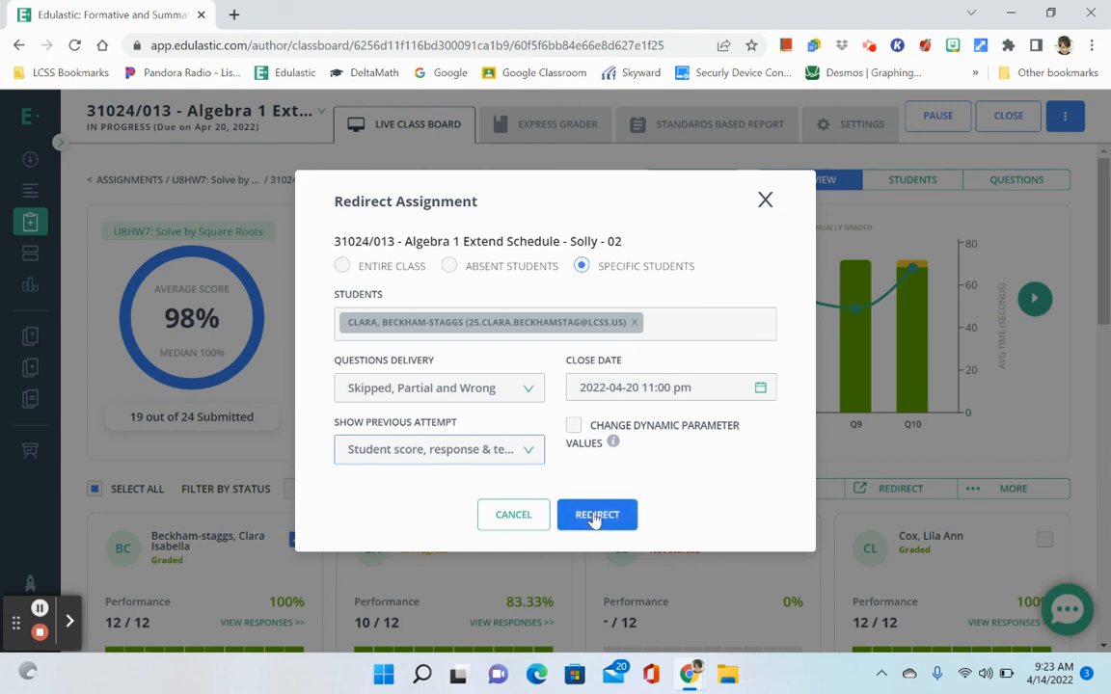
click(514, 517)
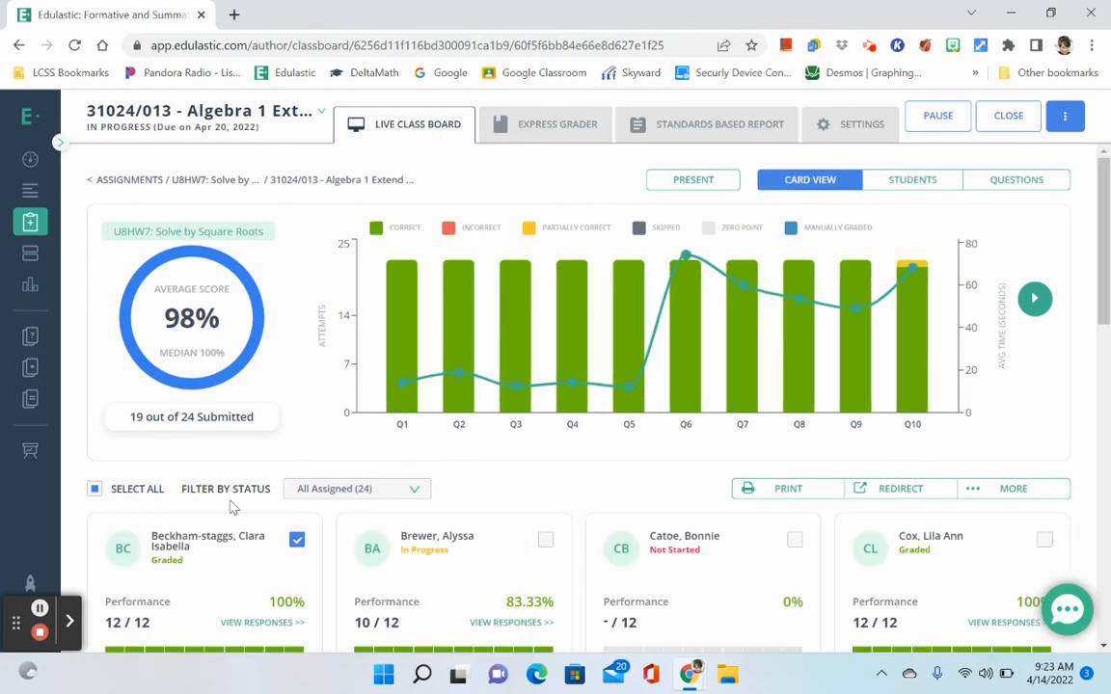
- Examine the student cards for scores and repeated attempts, and open the class's Express Grader score grid
scroll(222, 483, down, 2)
scroll(232, 508, down, 2)
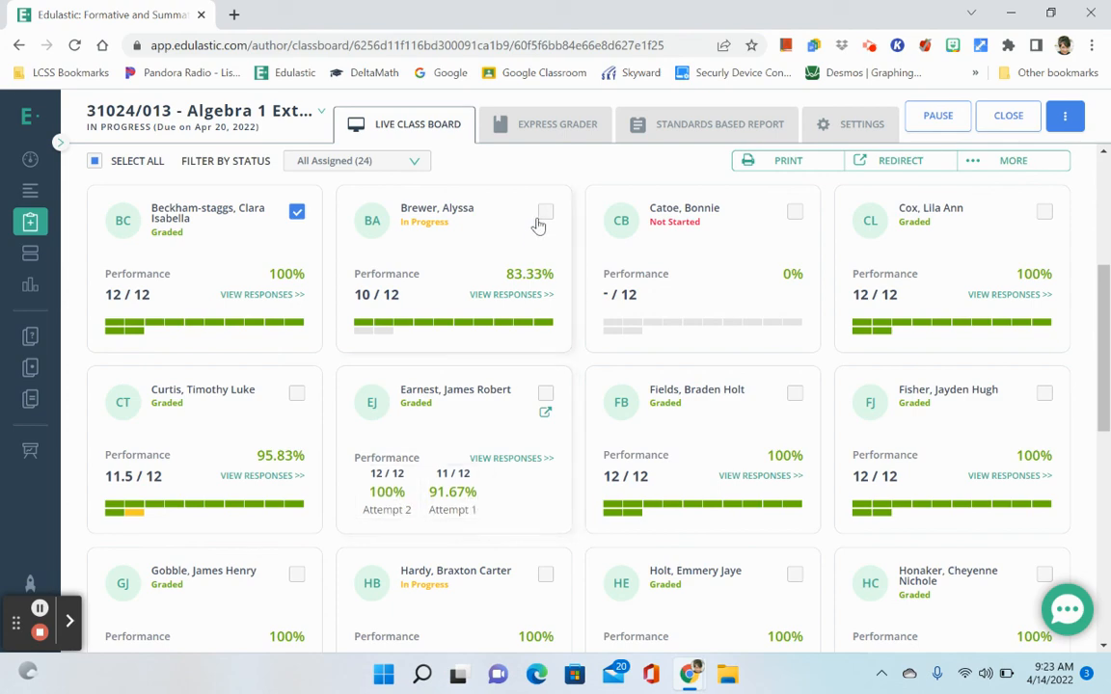
click(547, 128)
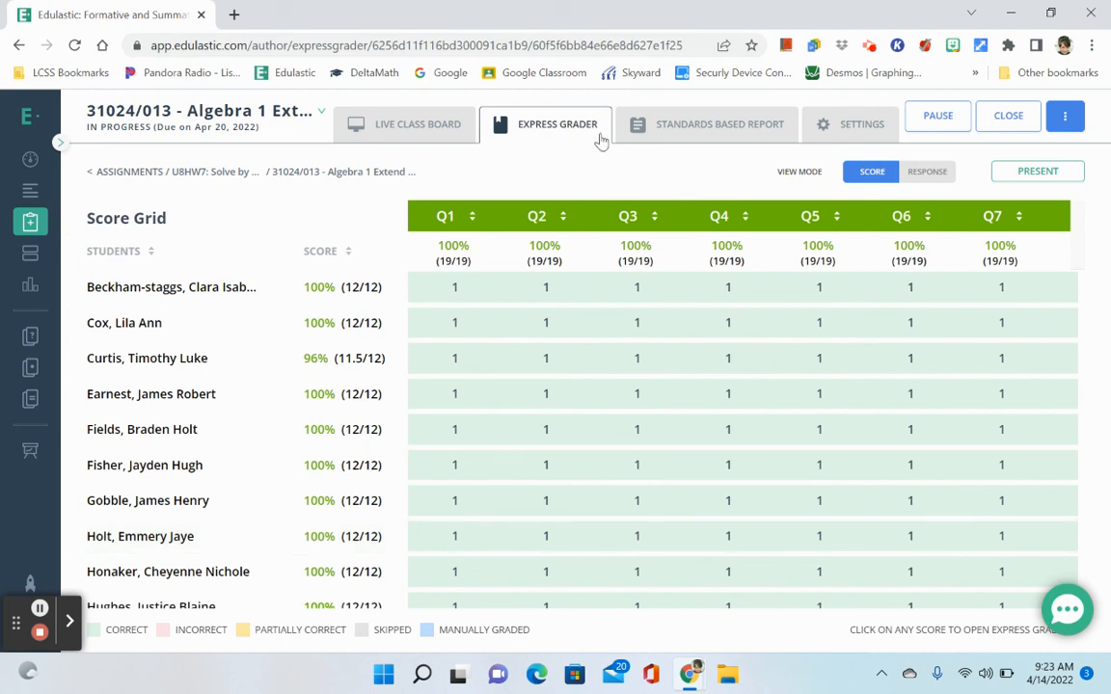
click(870, 47)
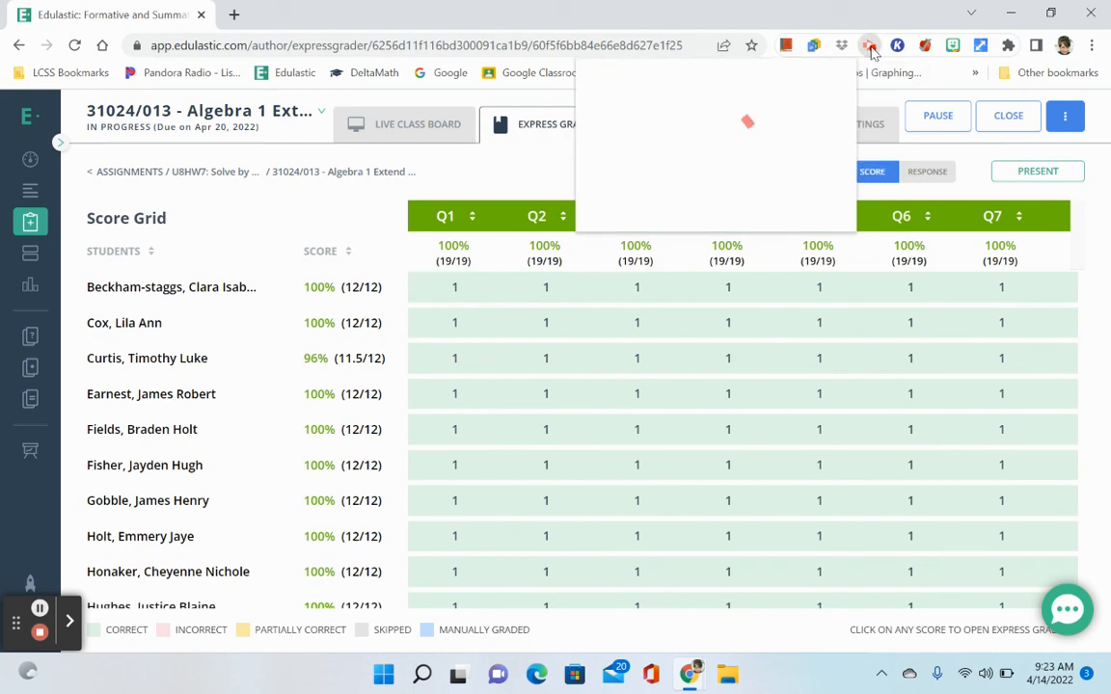